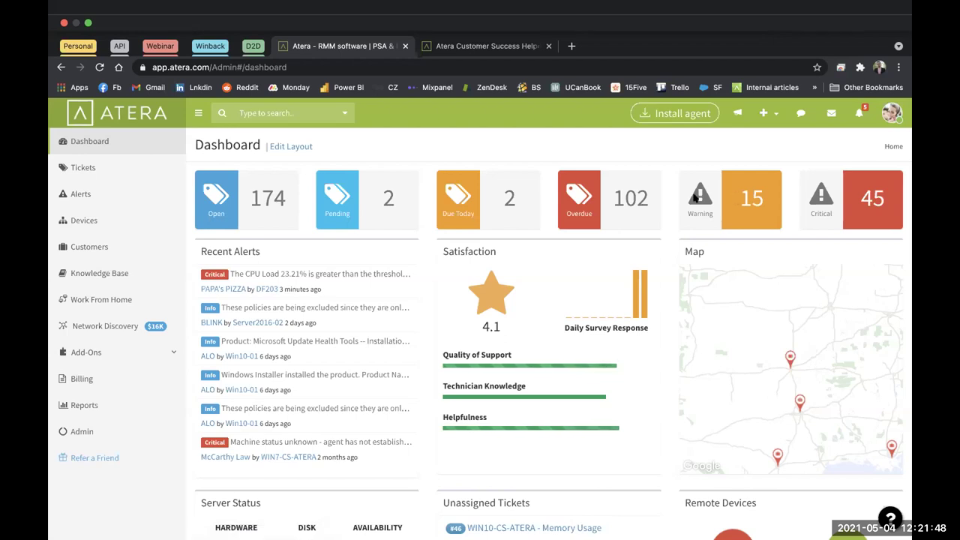
Open the warning alerts from the dashboard and create a new ticket from BLINK's Server2016-02 Memory Usage alert
left_click(740, 198)
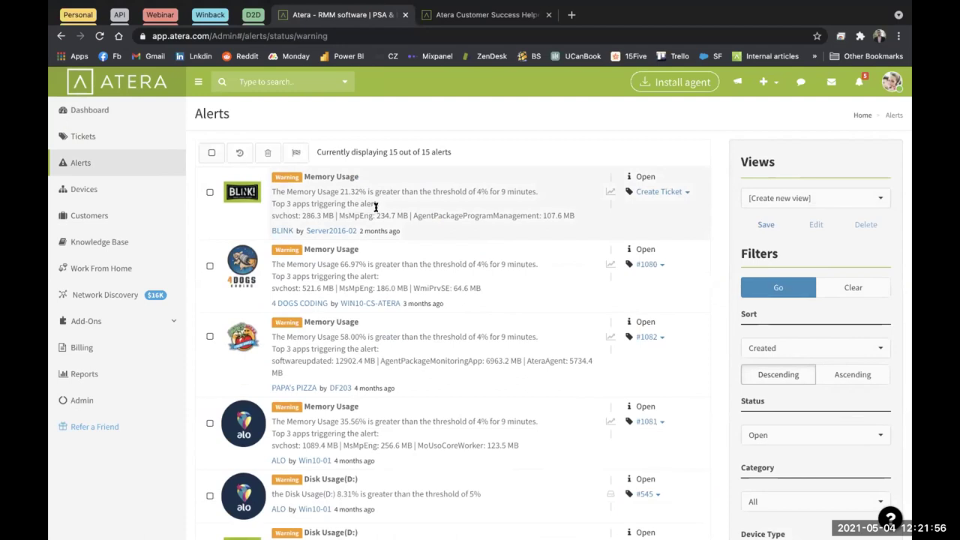
left_click(654, 192)
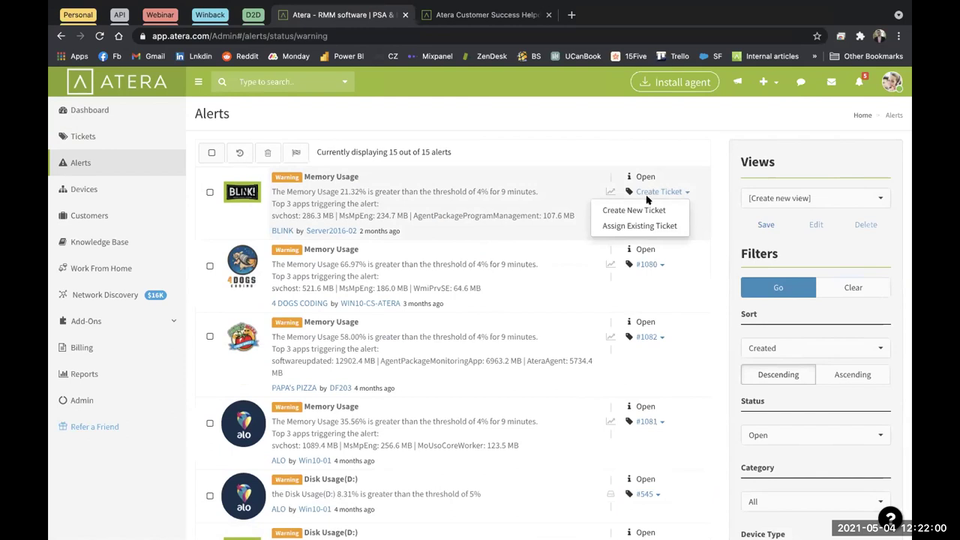
left_click(642, 211)
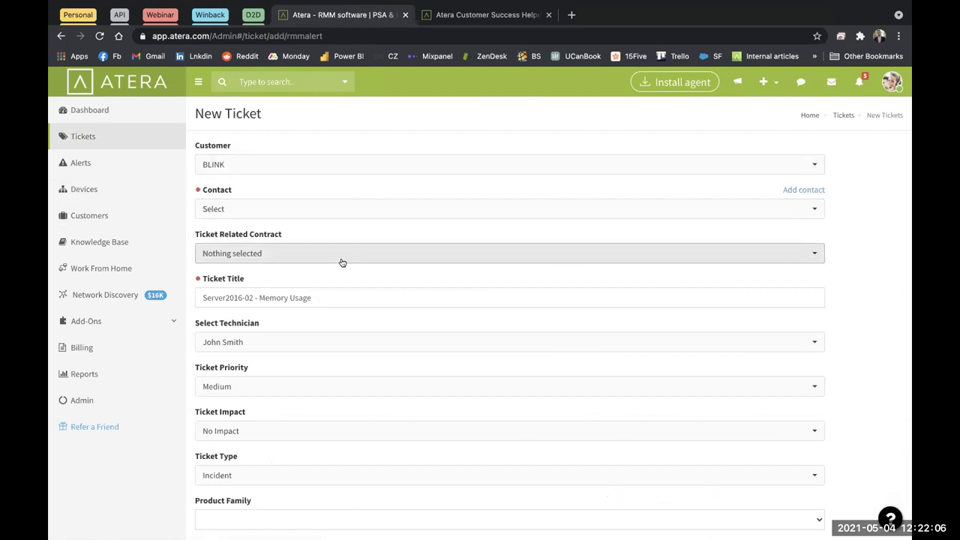
Assign BLINK's listed contact to the new ticket and relate it to the BLINK-Retainer contract
left_click(241, 212)
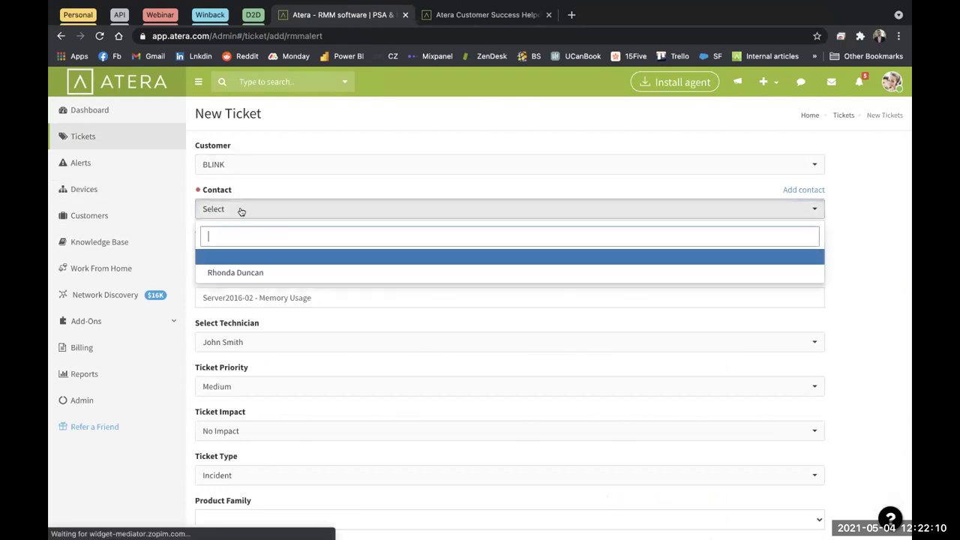
left_click(233, 276)
scroll(236, 259, "down", 1)
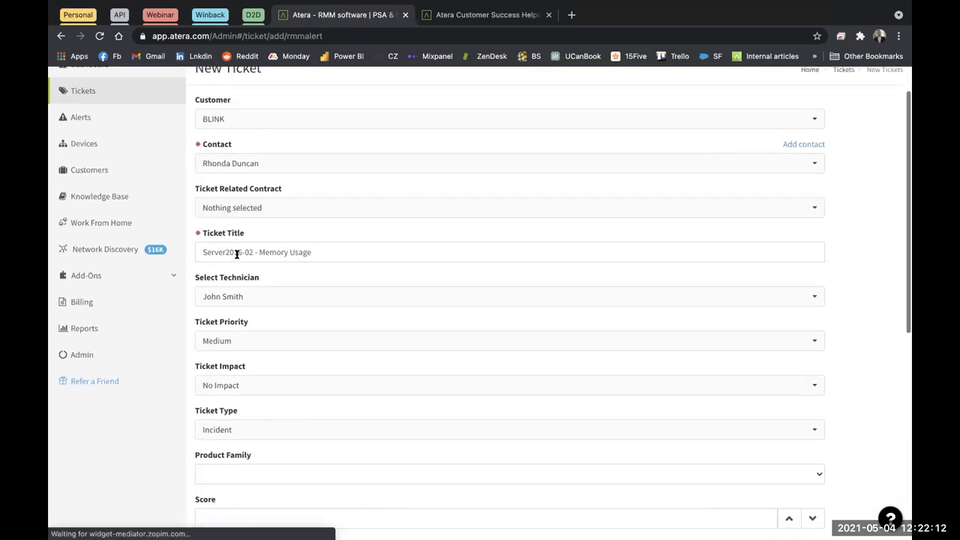
left_click(276, 214)
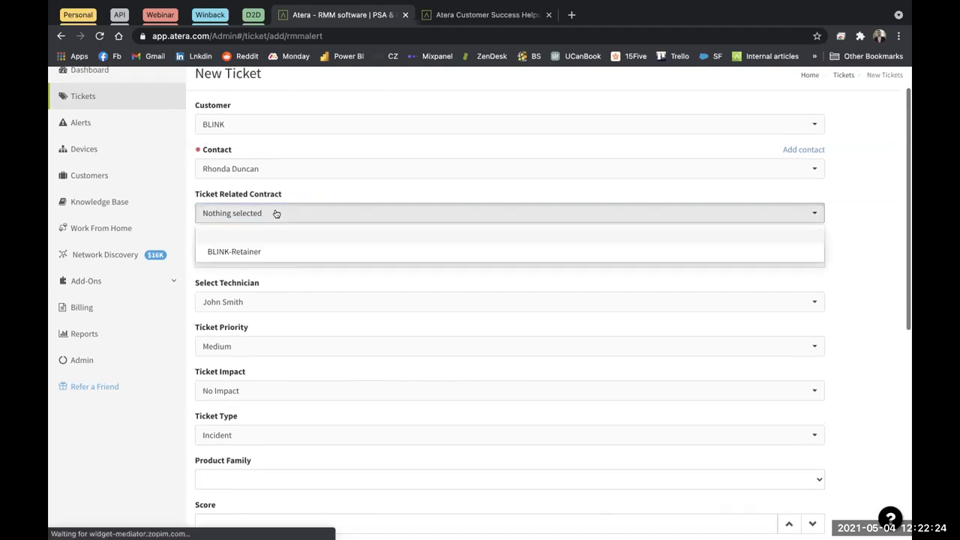
left_click(258, 252)
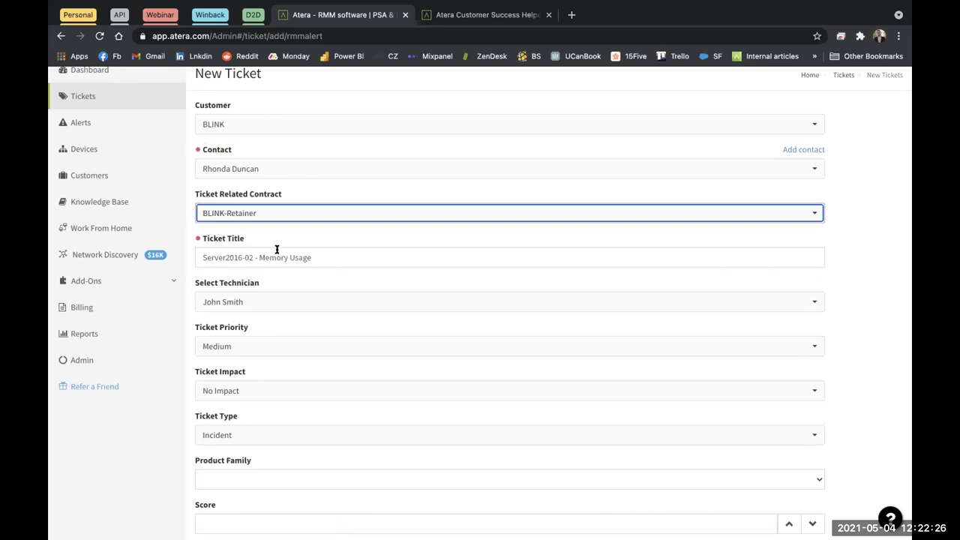
Examine the remaining new-ticket fields, including title, technician, priority, impact, type, description, attachments and scheduling
scroll(306, 225, "down", 2)
left_click(322, 188)
scroll(290, 208, "down", 1)
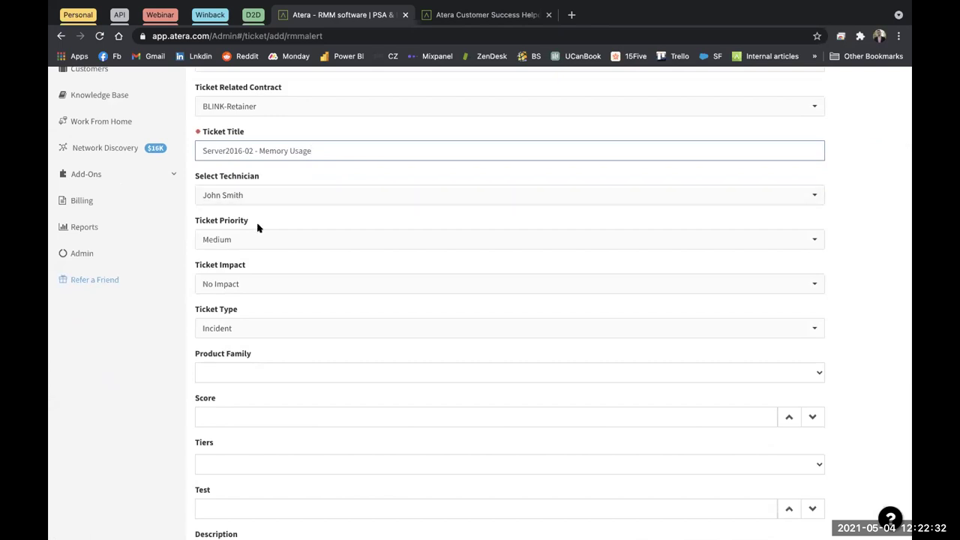
scroll(248, 288, "down", 1)
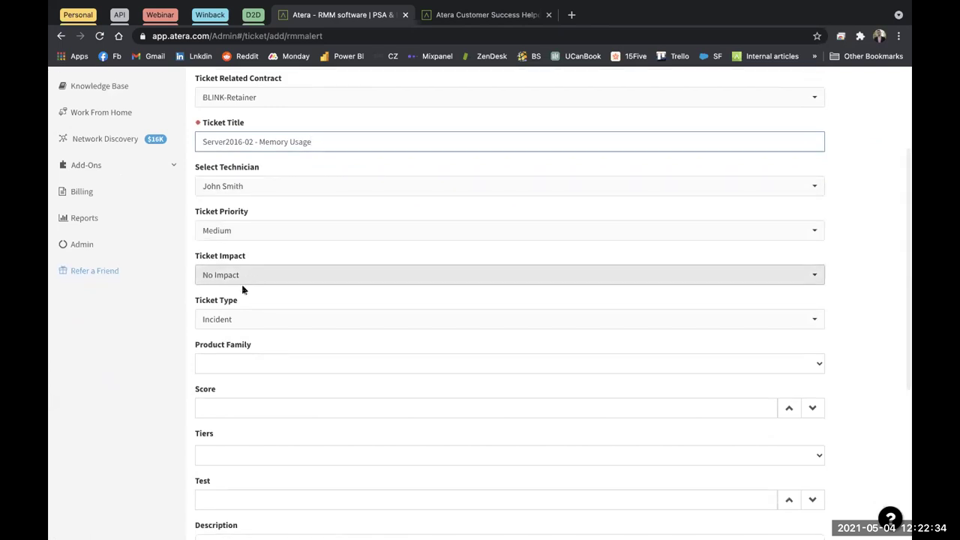
scroll(243, 310, "down", 3)
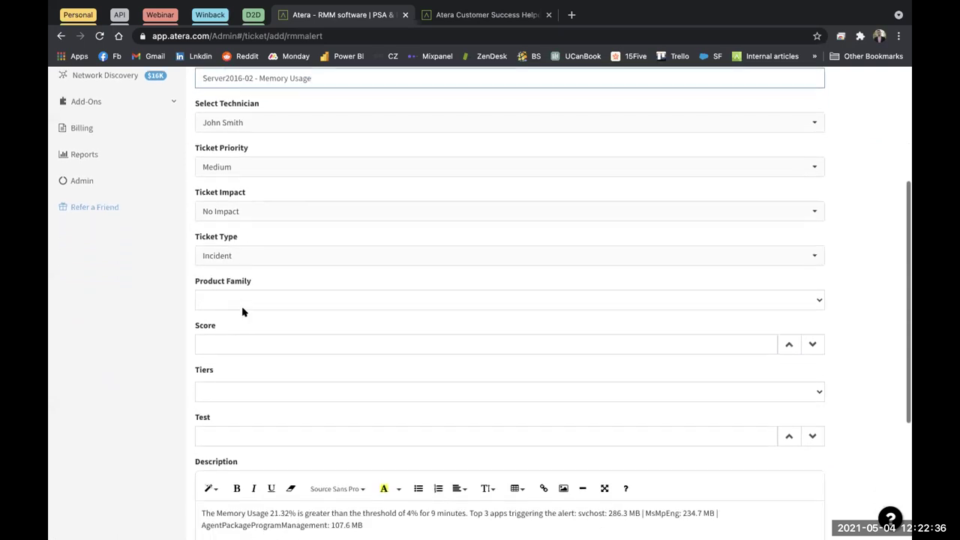
scroll(243, 308, "down", 3)
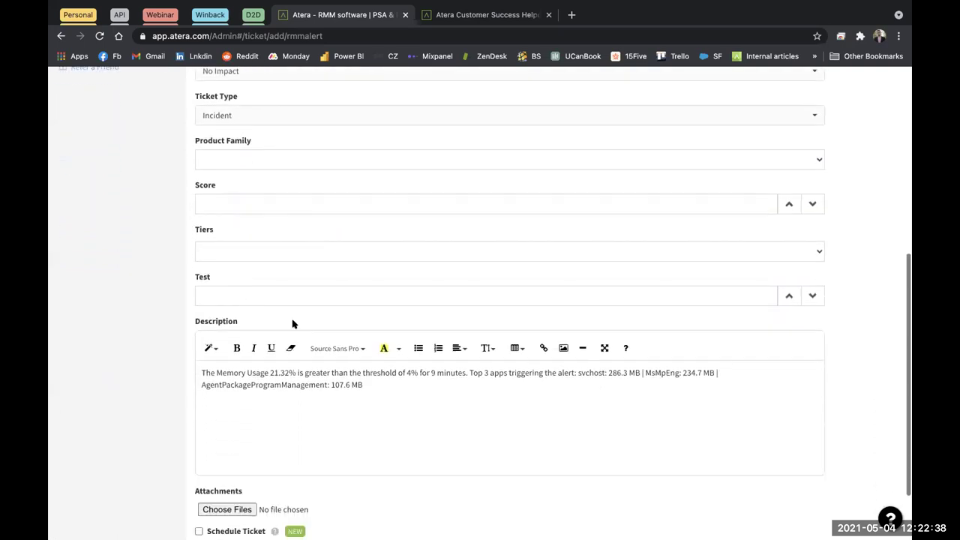
left_click(389, 368)
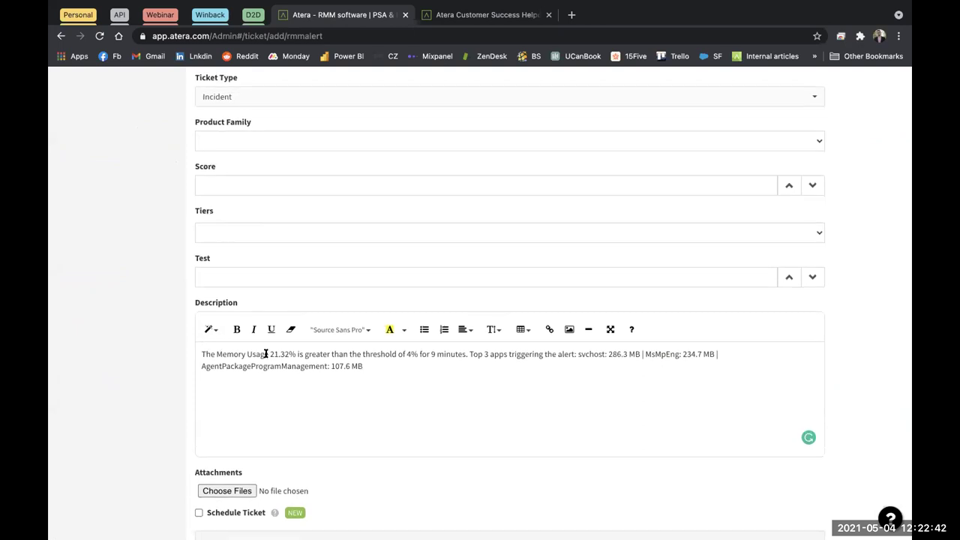
scroll(267, 353, "down", 2)
key("Return")
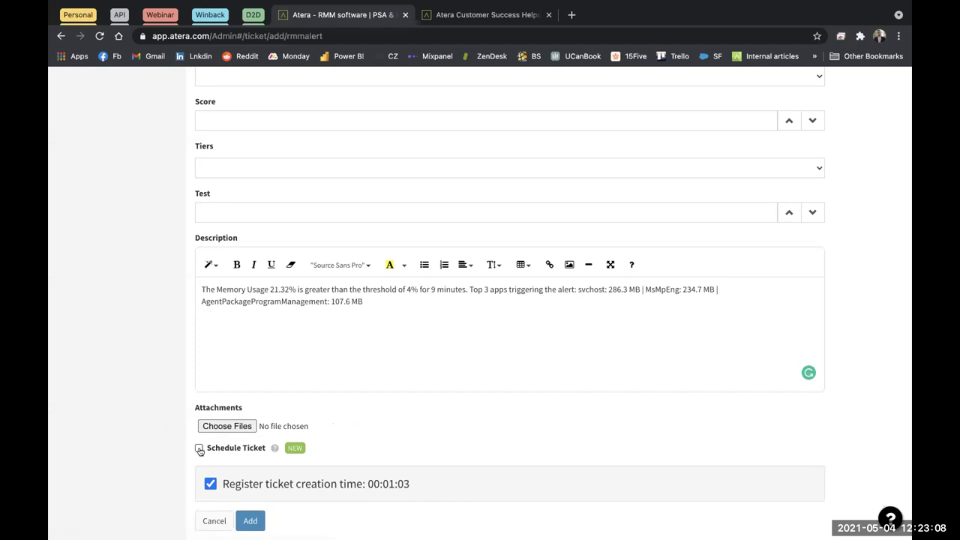
left_click(199, 449)
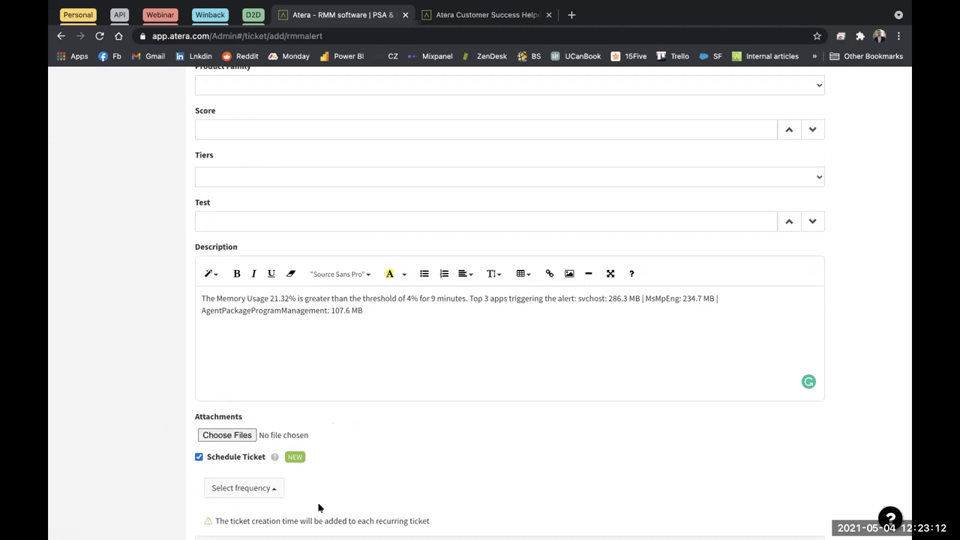
scroll(257, 498, "down", 1)
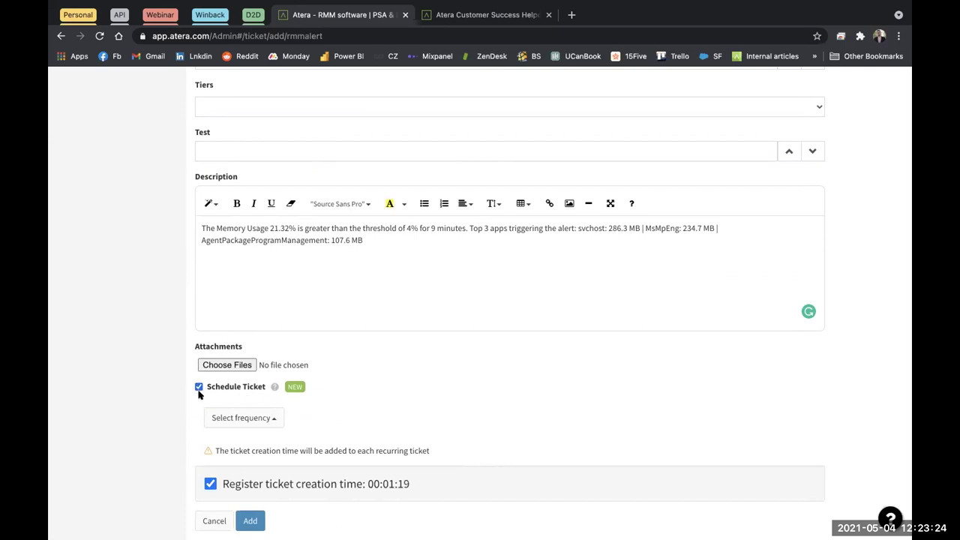
left_click(199, 387)
Add the new BLINK memory usage ticket without a schedule
left_click(250, 521)
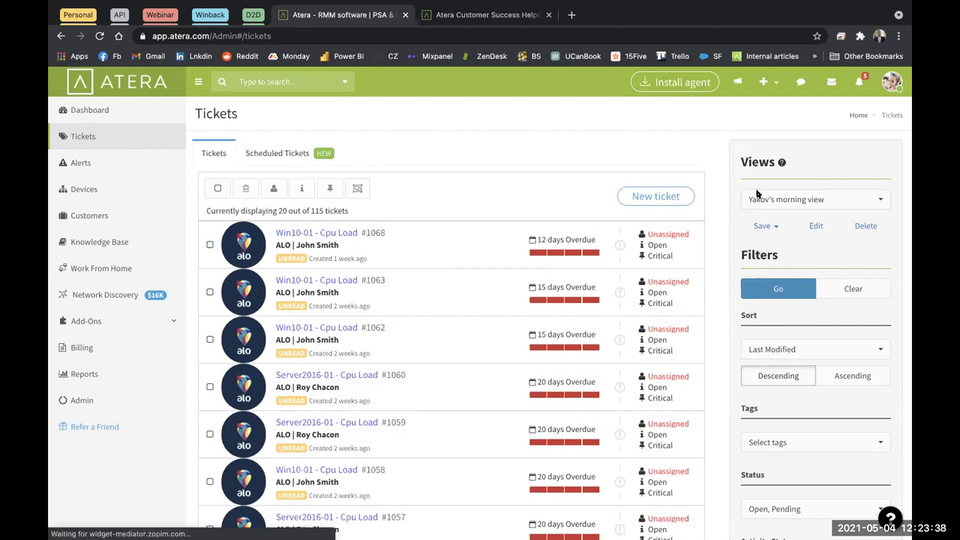
Remove Unread from the ticket list's activity status filter and apply the updated filters
scroll(774, 458, "down", 1)
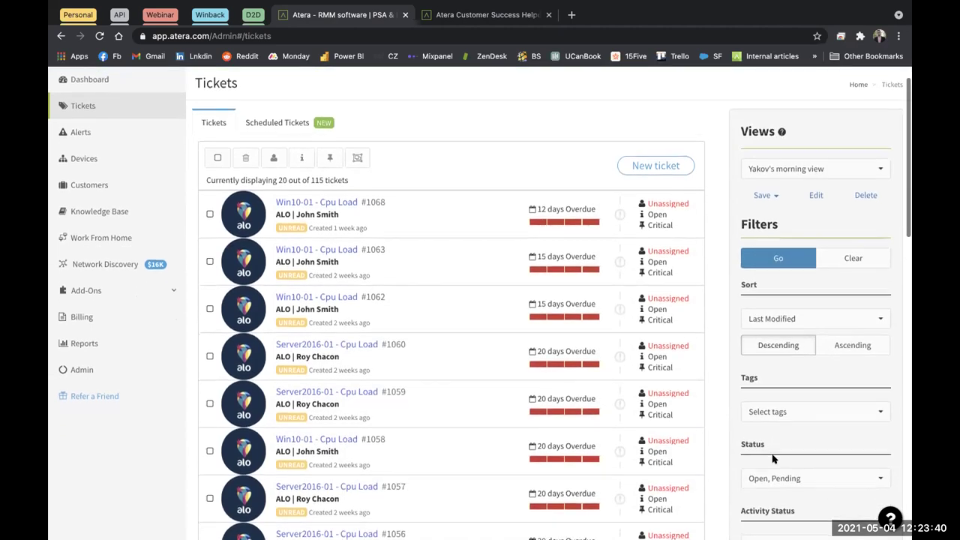
scroll(773, 459, "down", 2)
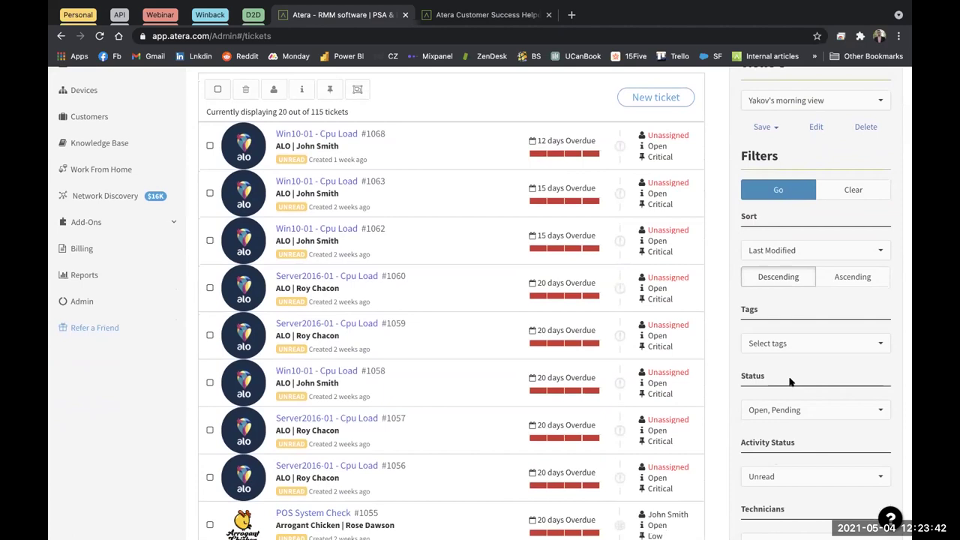
scroll(790, 382, "up", 1)
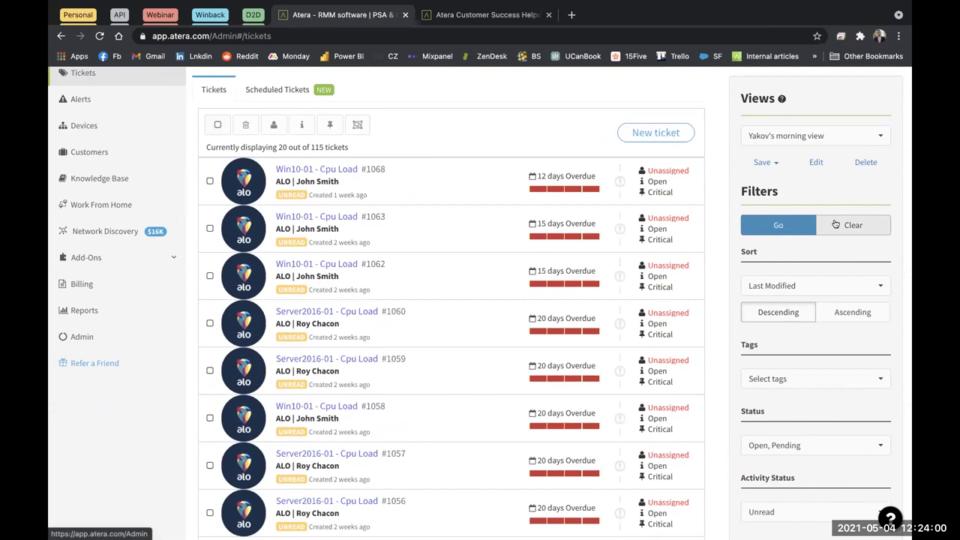
scroll(857, 300, "down", 1)
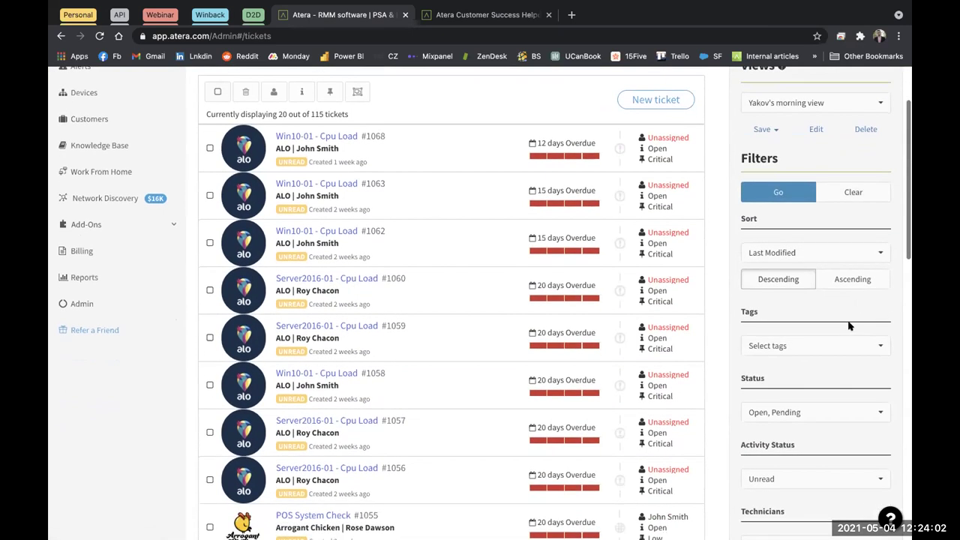
scroll(837, 357, "down", 1)
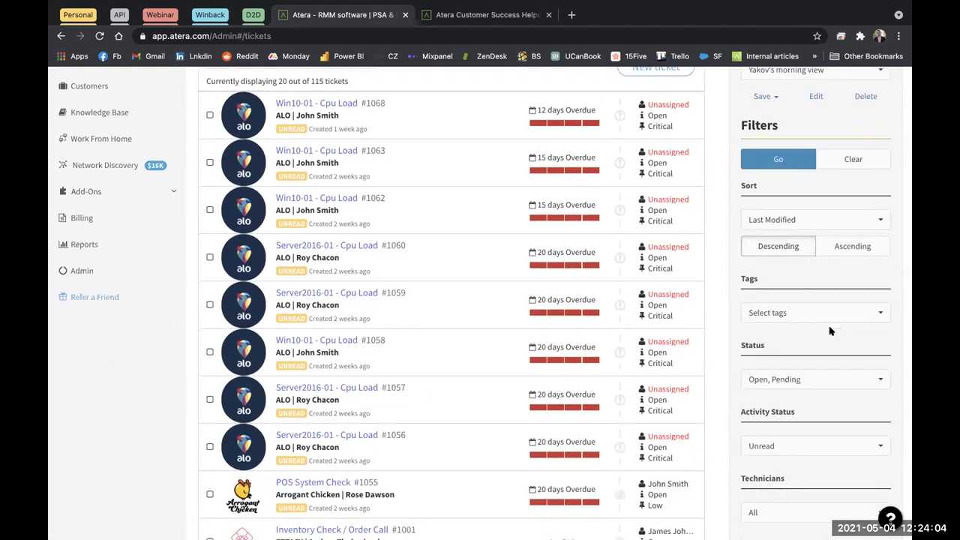
left_click(816, 445)
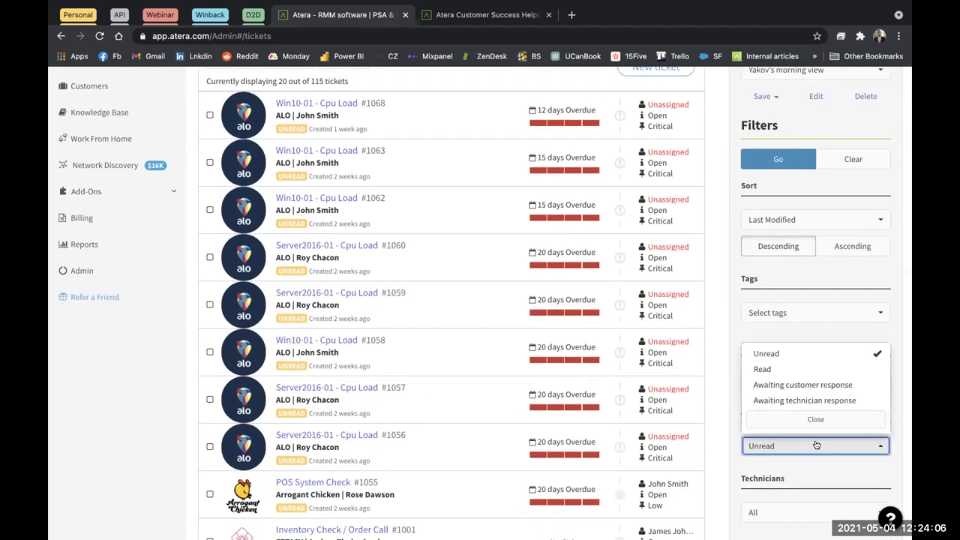
left_click(775, 354)
left_click(775, 354)
left_click(777, 162)
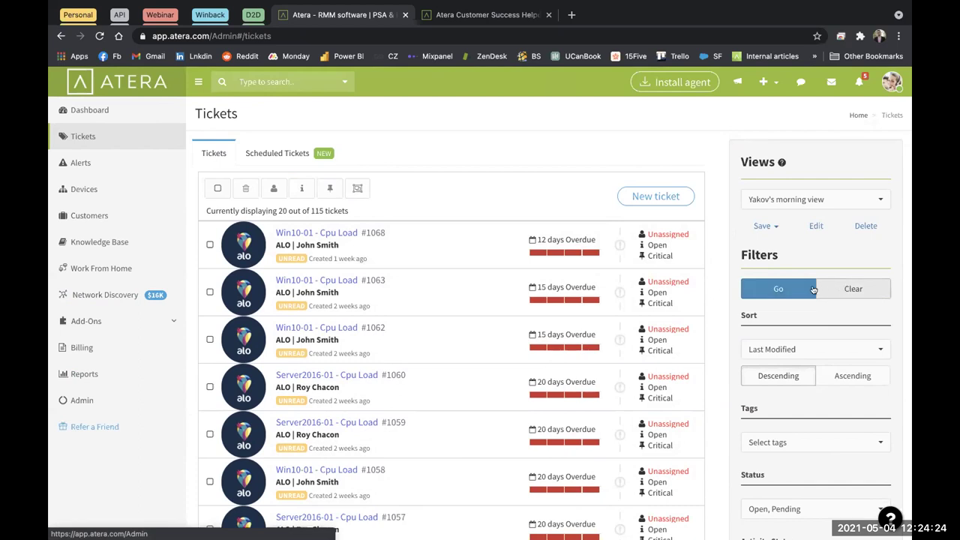
left_click(784, 288)
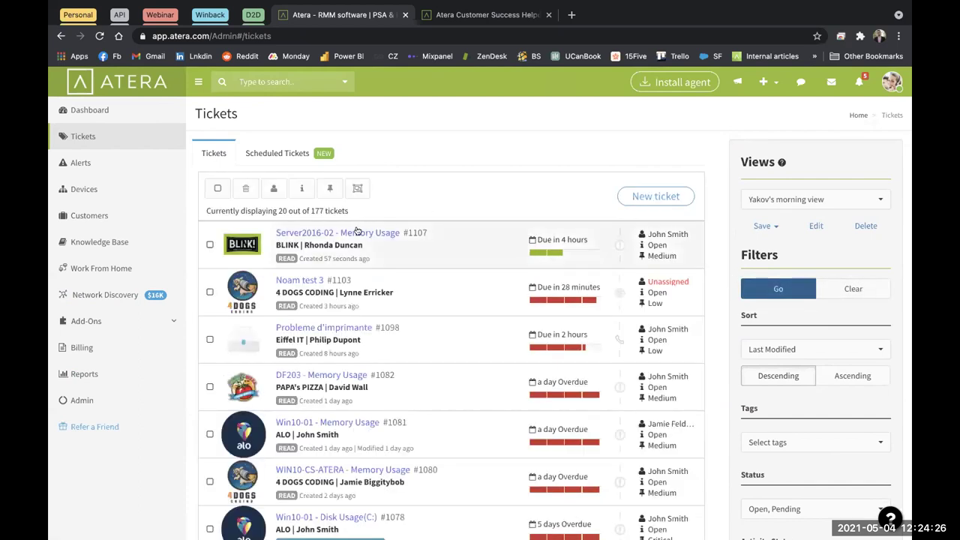
Open BLINK's Server2016-02 - Memory Usage ticket and look over the actions available for it
left_click(357, 233)
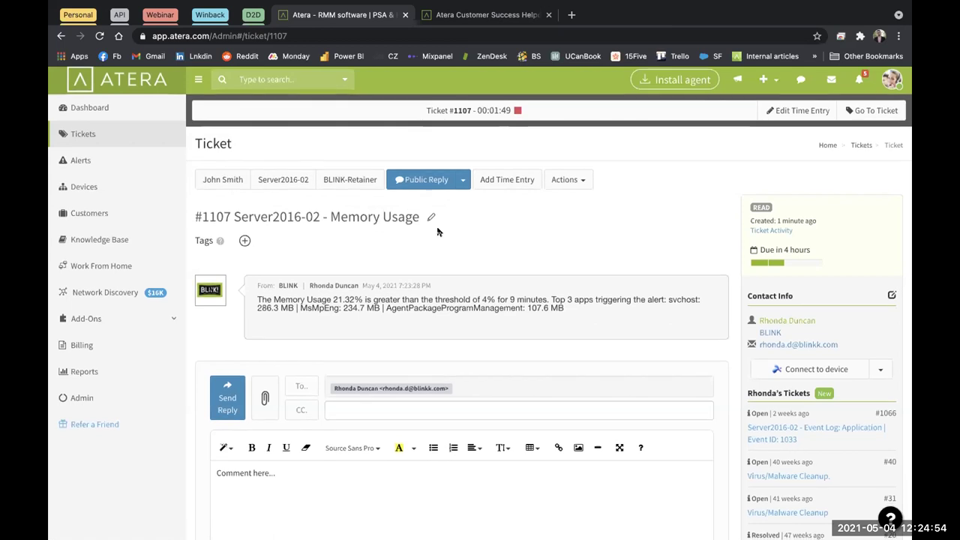
scroll(424, 216, "down", 1)
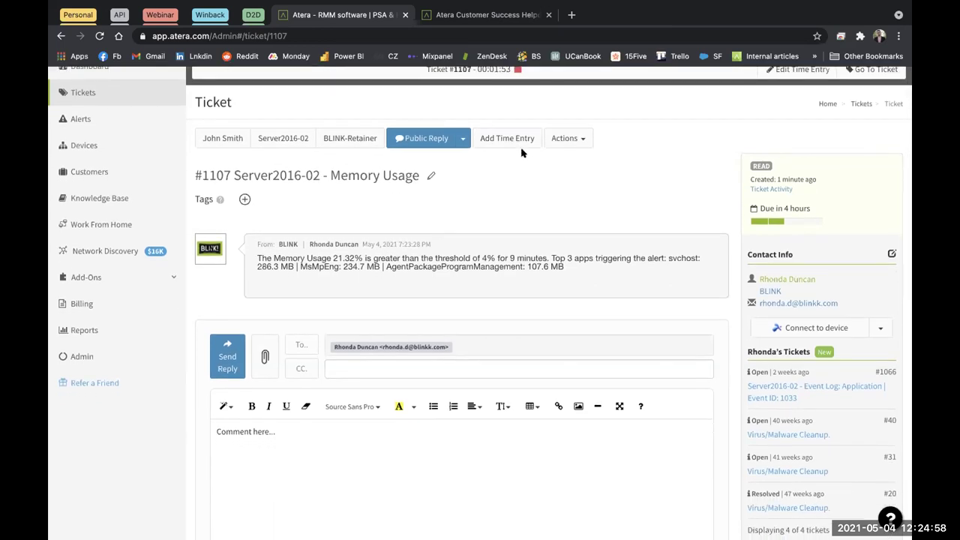
left_click(555, 142)
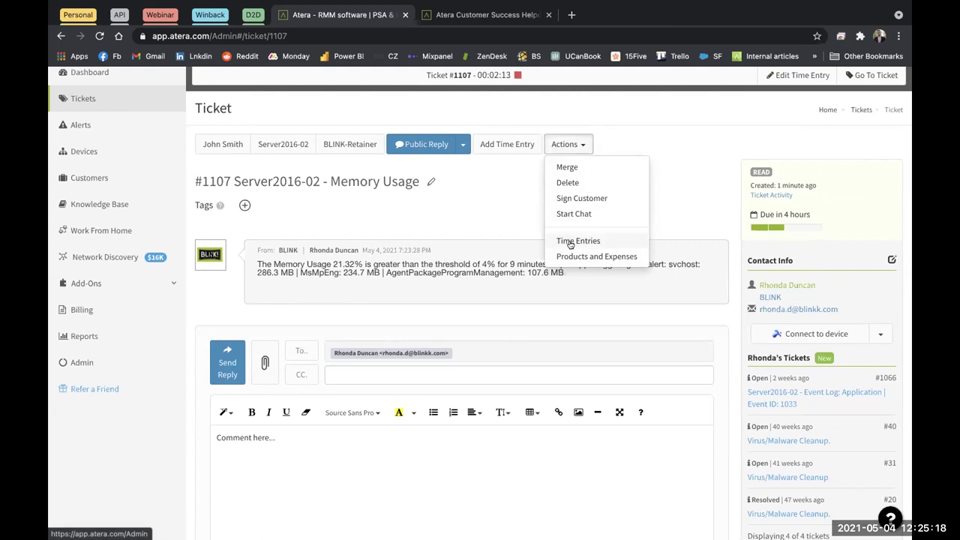
left_click(570, 147)
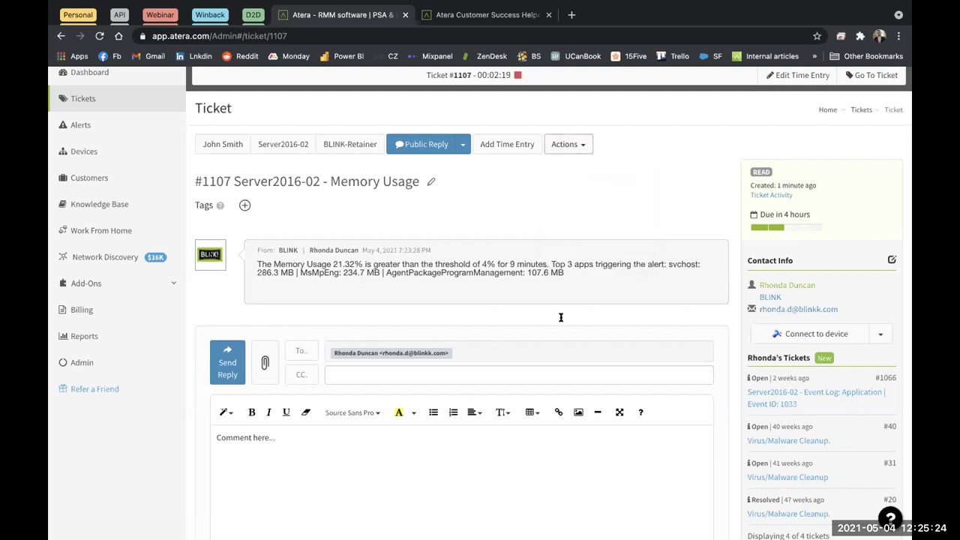
Examine the ticket's message, contact details and reply form, including its comment and CC fields
scroll(490, 405, "down", 1)
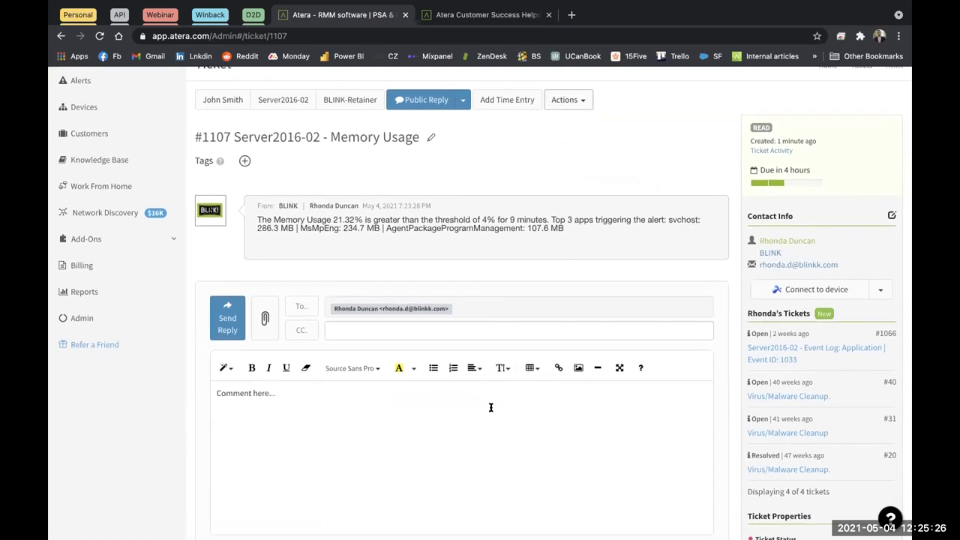
scroll(491, 407, "down", 1)
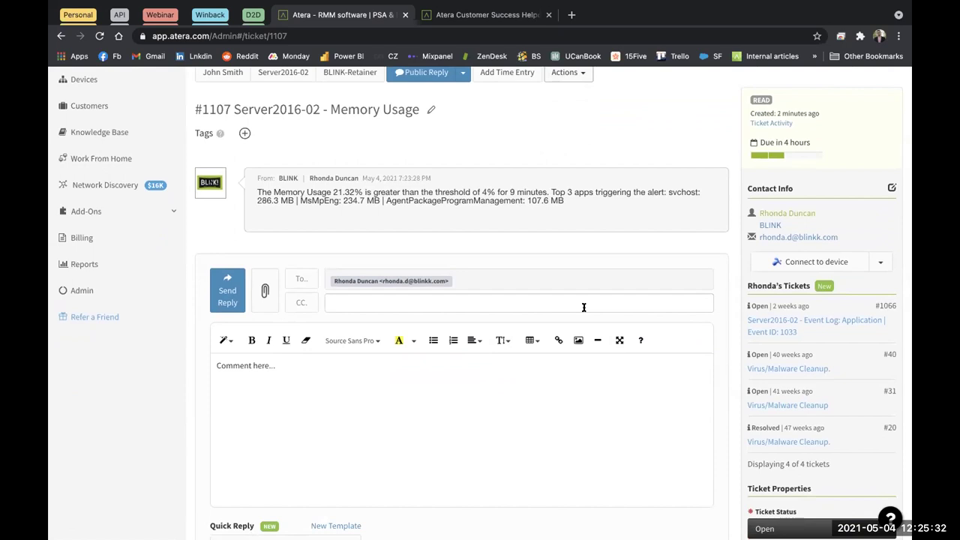
scroll(583, 307, "up", 3)
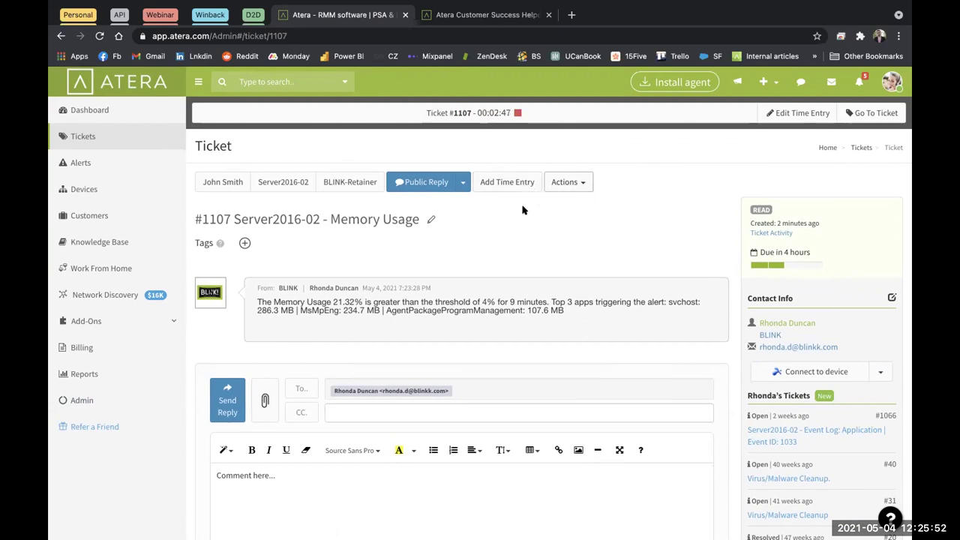
scroll(523, 209, "down", 1)
scroll(523, 210, "down", 1)
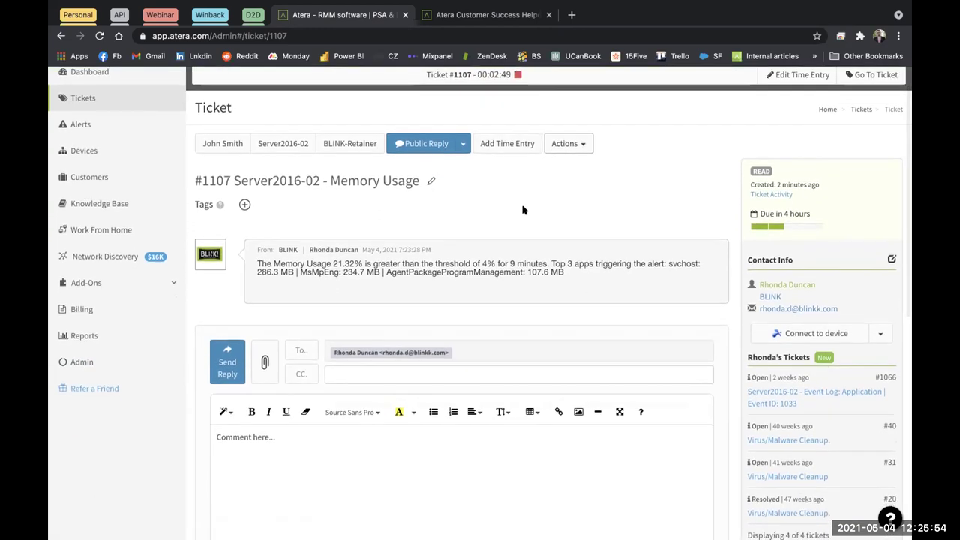
scroll(523, 209, "down", 2)
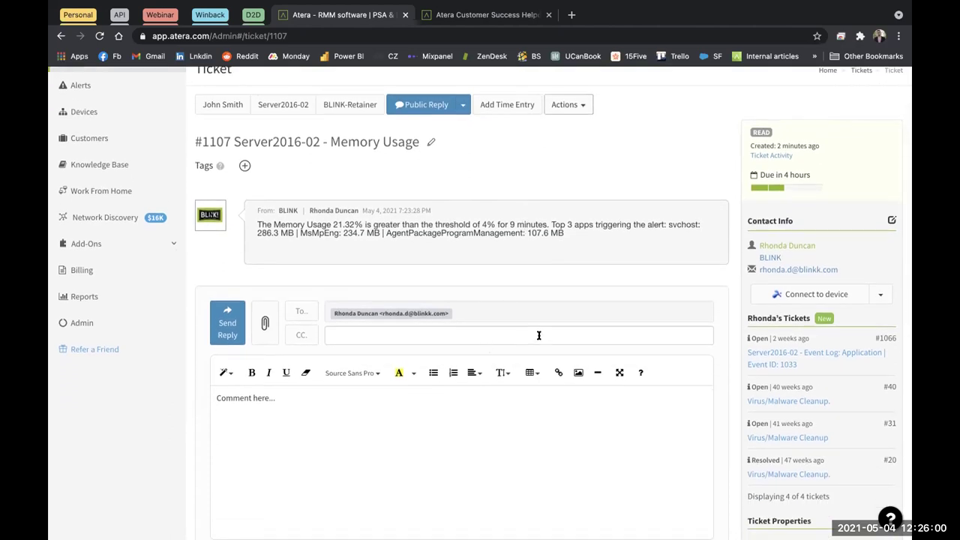
scroll(538, 334, "down", 2)
left_click(462, 393)
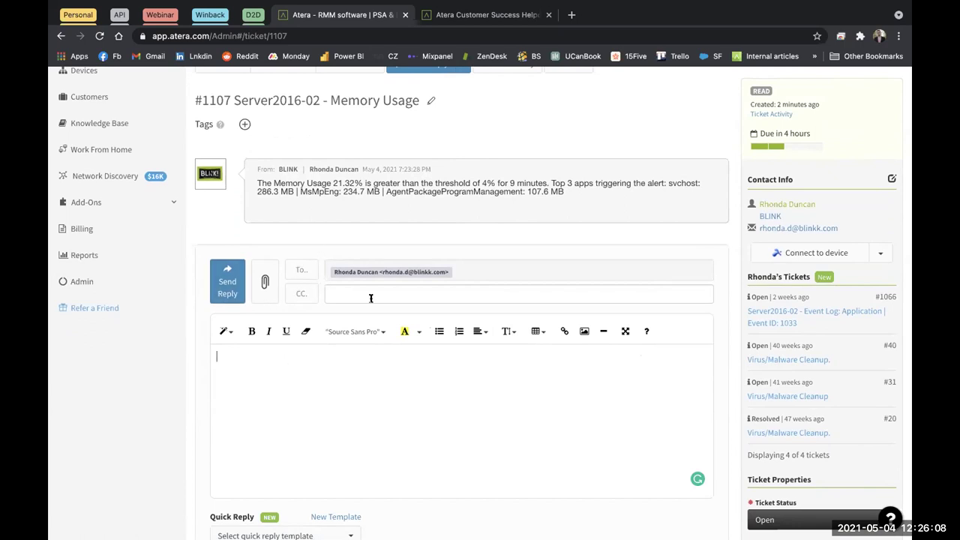
scroll(375, 302, "up", 1)
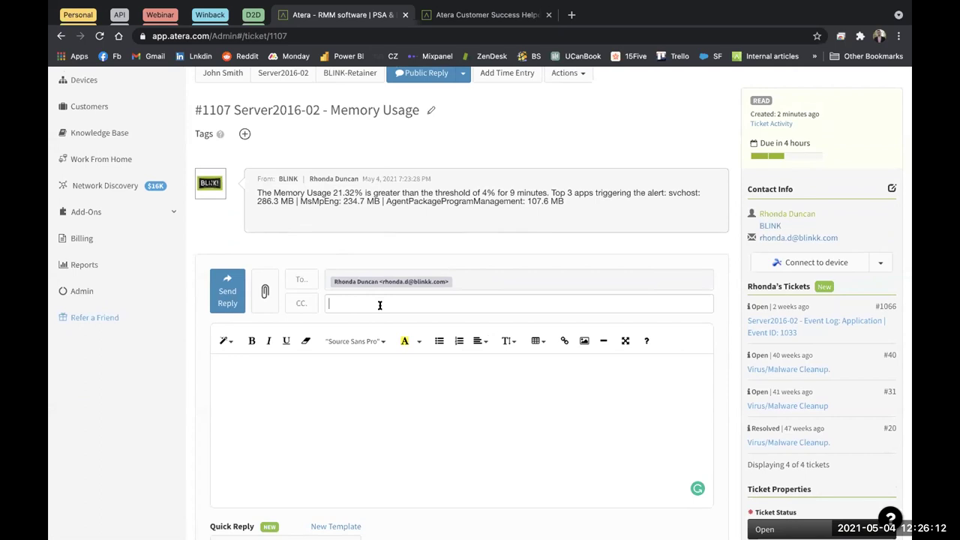
Switch the ticket's response type from a public reply to an internal note
scroll(379, 305, "up", 2)
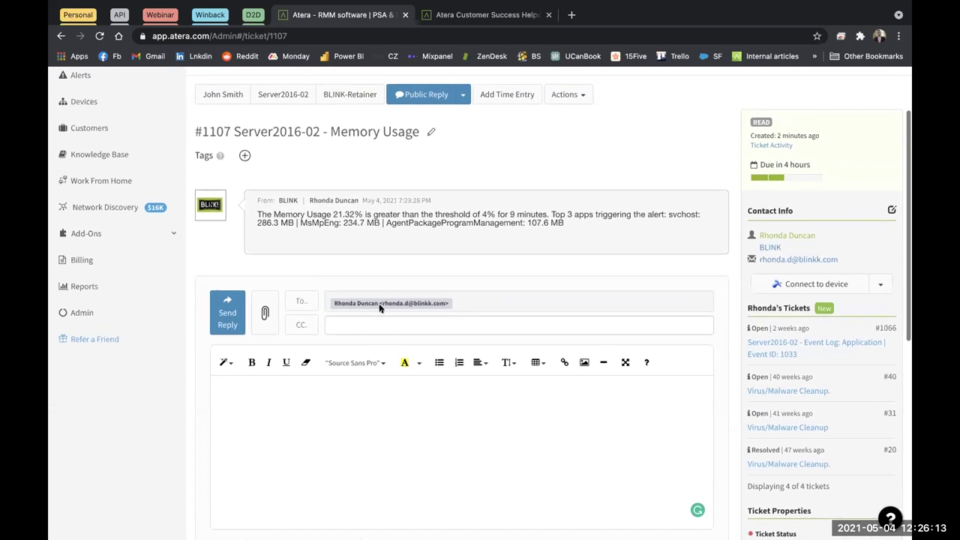
left_click(460, 95)
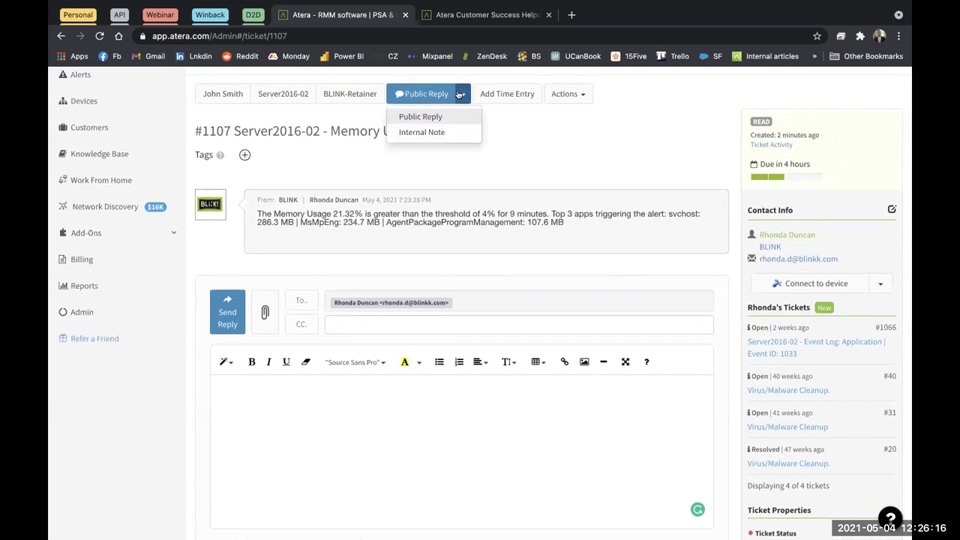
left_click(422, 132)
scroll(424, 189, "up", 3)
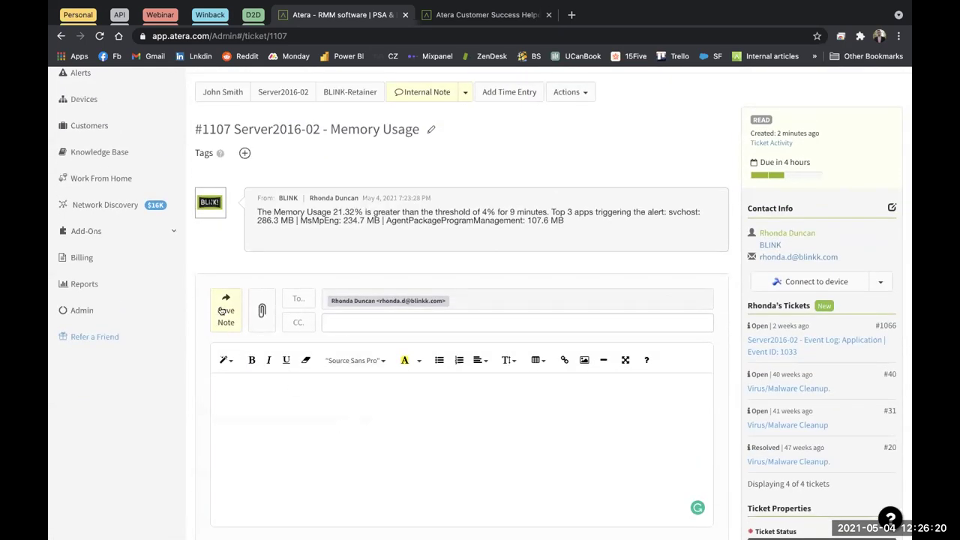
Set the ticket's response type back to Public Reply
left_click(464, 90)
left_click(449, 114)
scroll(386, 351, "down", 3)
scroll(386, 351, "up", 4)
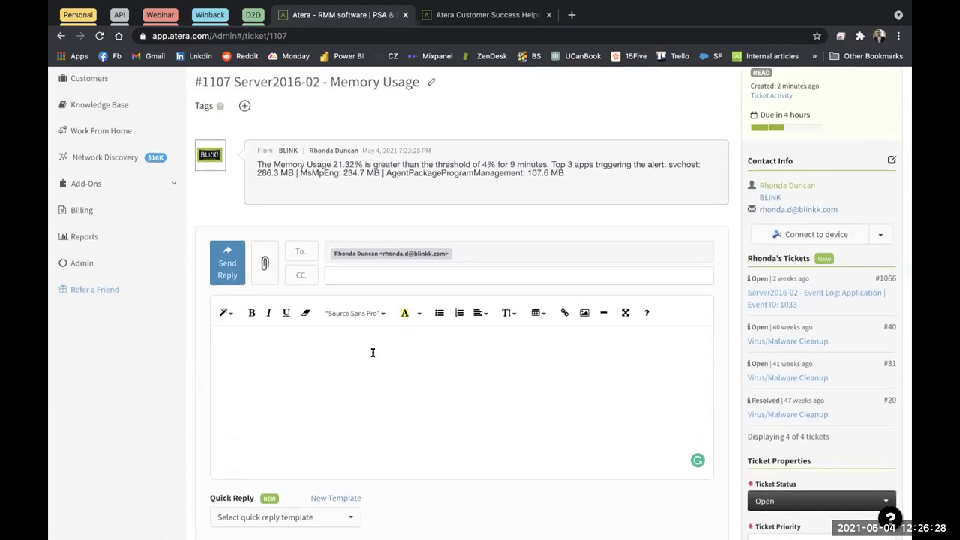
Fill the ticket reply with the Printer issues quick reply template and check its greeting and signature
scroll(372, 353, "down", 1)
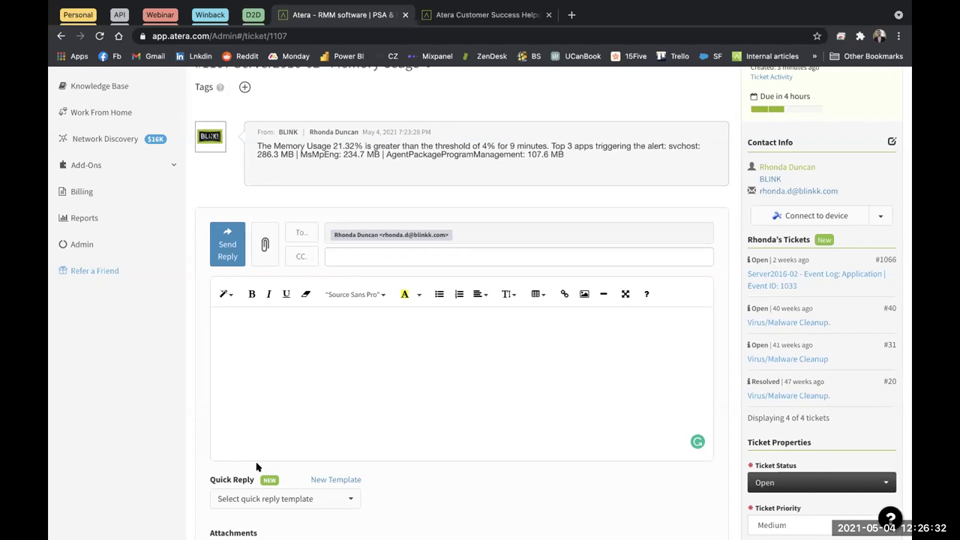
left_click(285, 500)
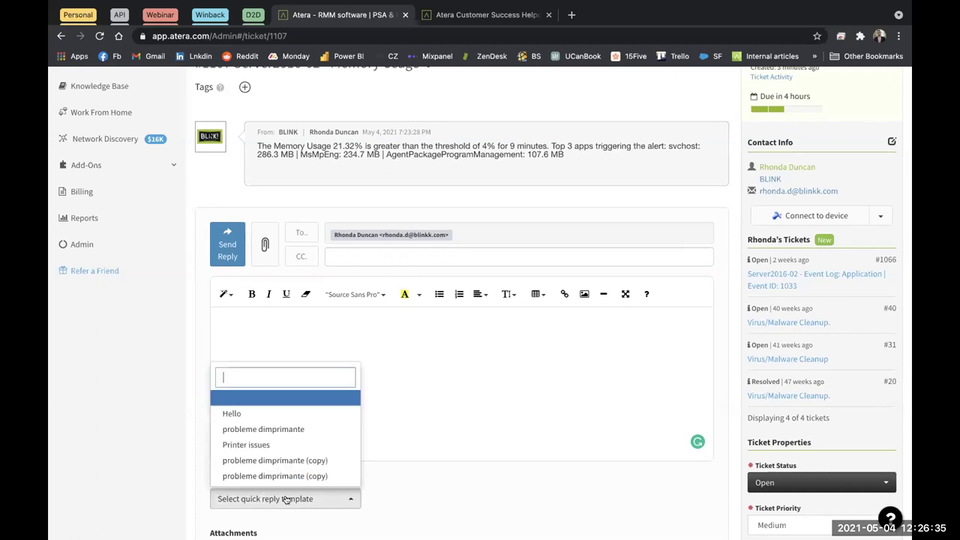
left_click(260, 446)
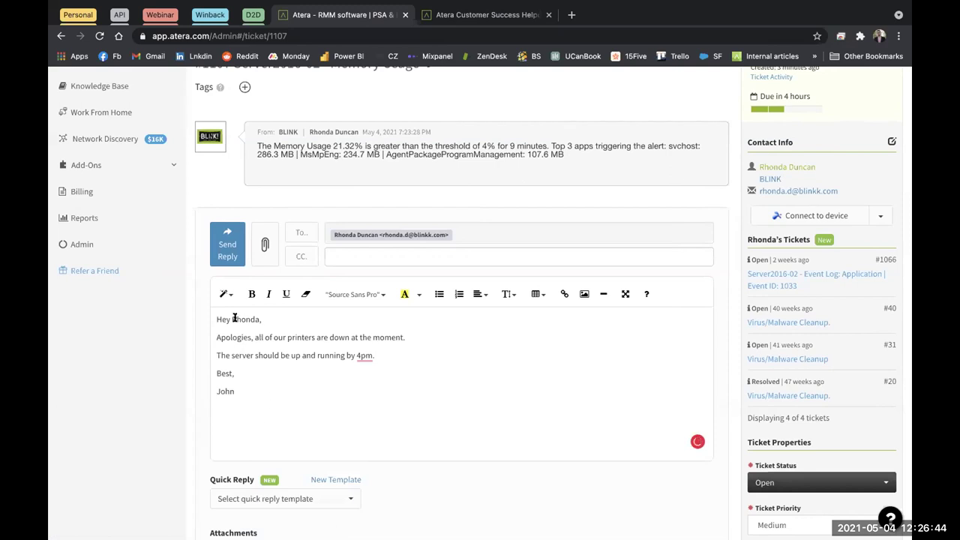
left_click(227, 390)
mouse_move(780, 281)
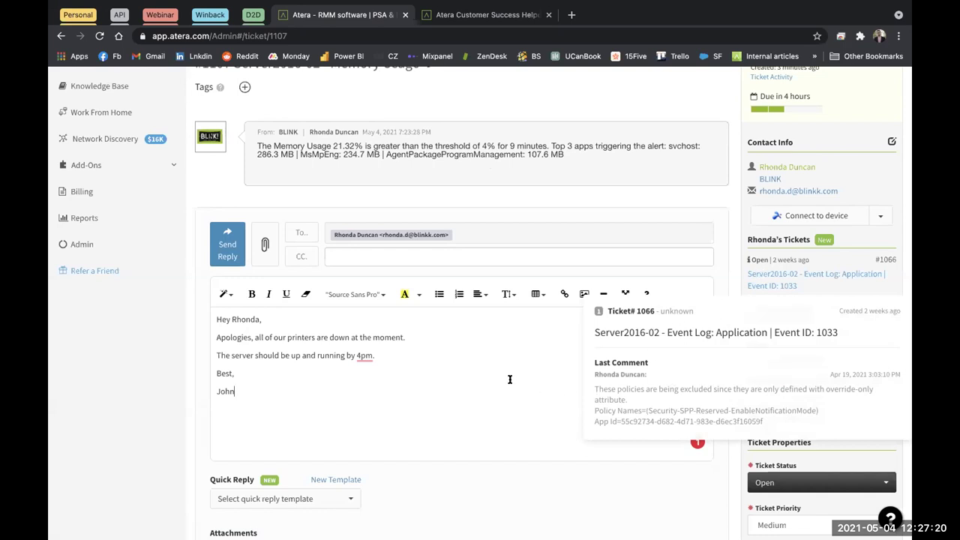
Clear the whole template text from the ticket's reply message
scroll(454, 369, "down", 3)
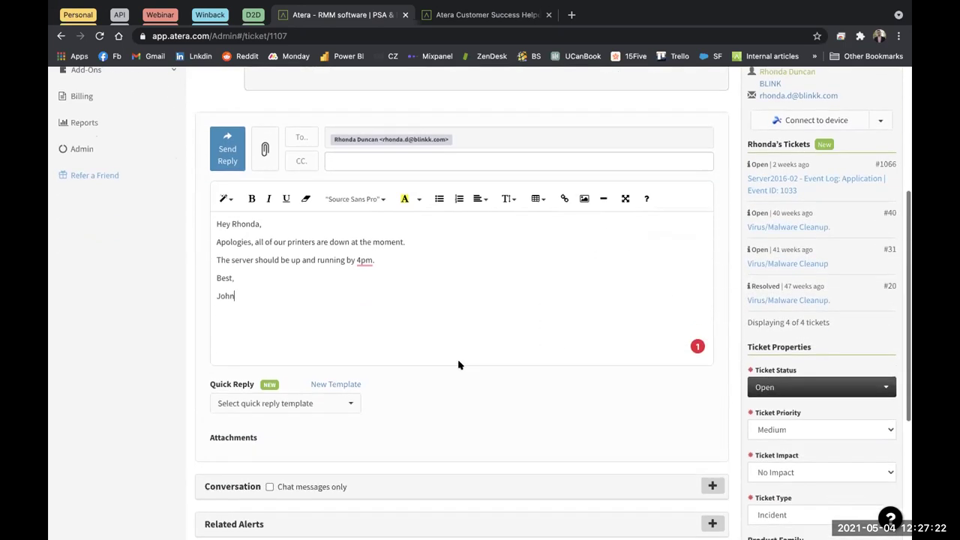
key("ctrl+a")
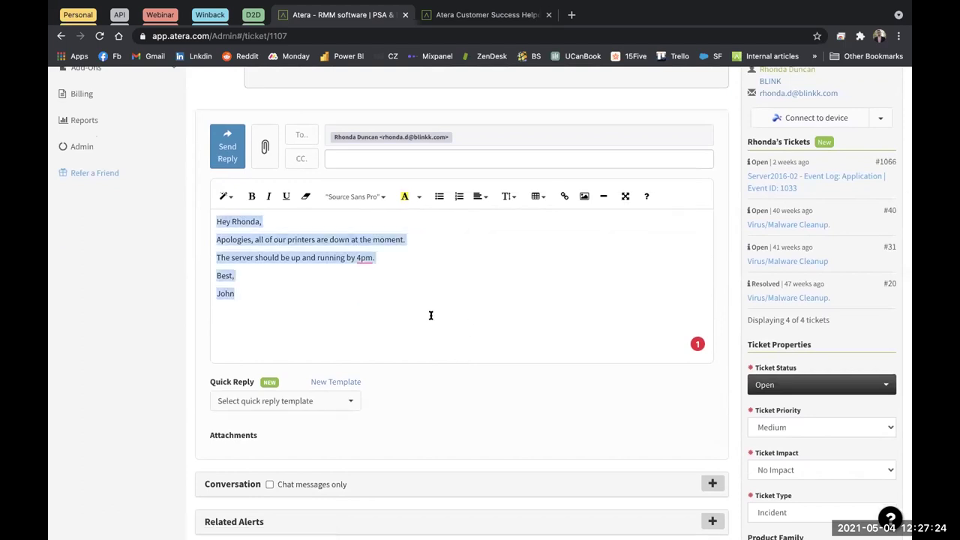
key("BackSpace")
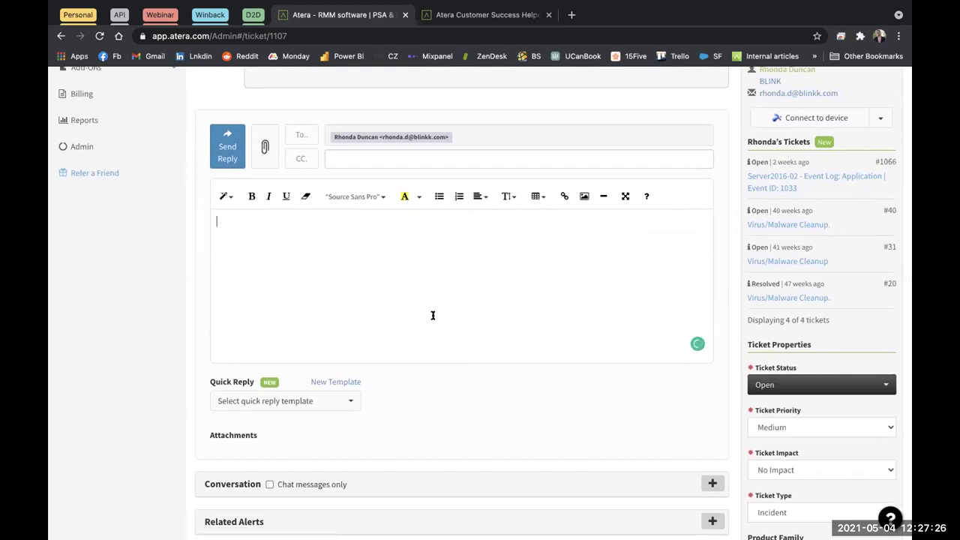
Set the memory usage ticket's status to Closed and save its properties
left_click(814, 389)
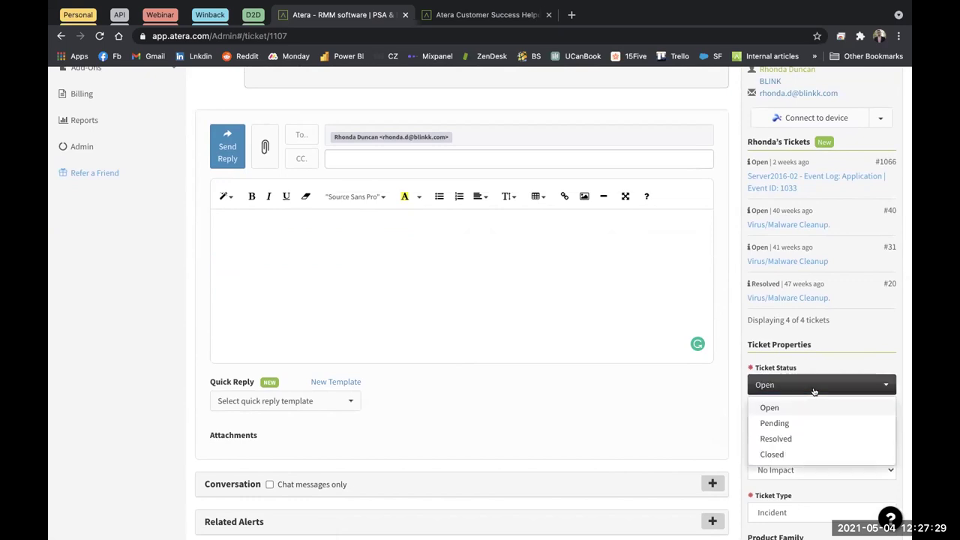
left_click(773, 455)
scroll(788, 344, "down", 8)
left_click(768, 517)
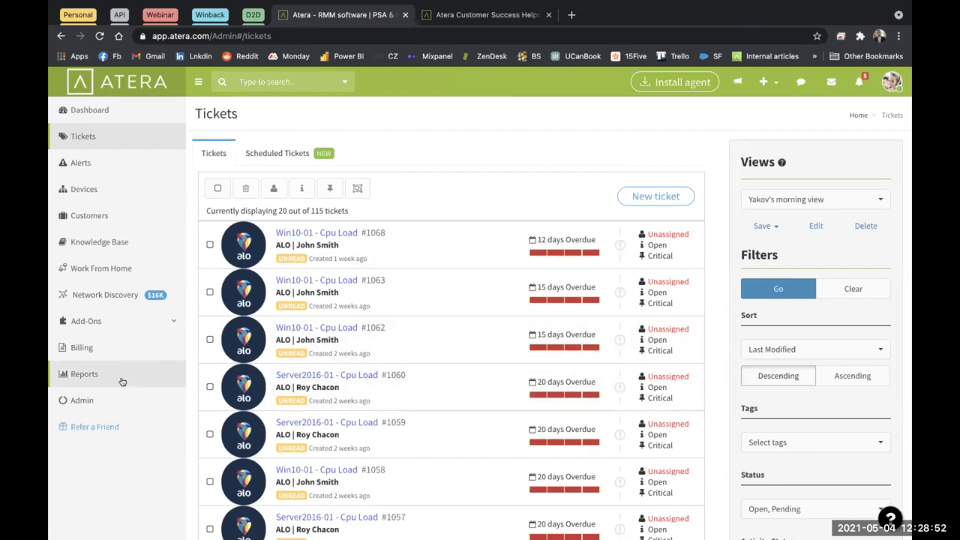
Open the email settings in the admin area and inspect the auto-generated support address
left_click(83, 401)
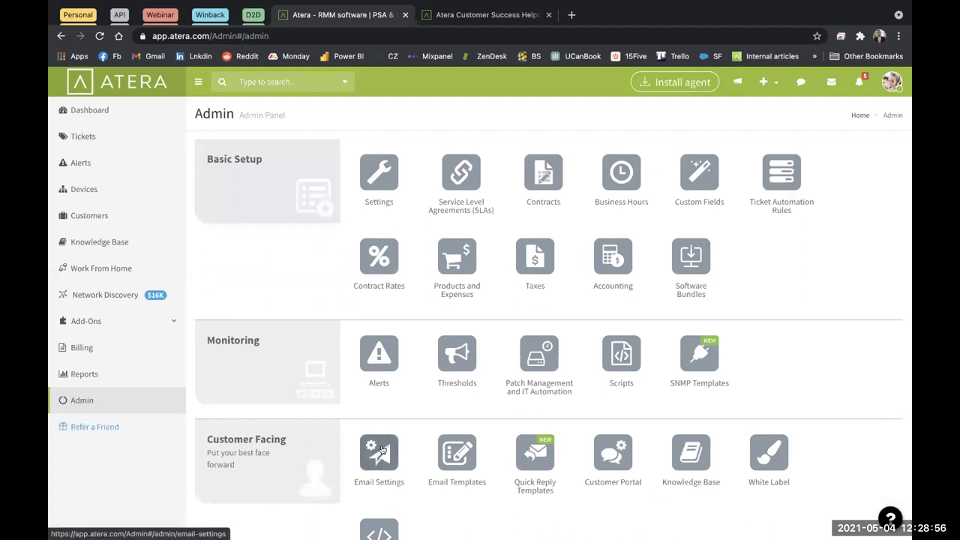
left_click(381, 450)
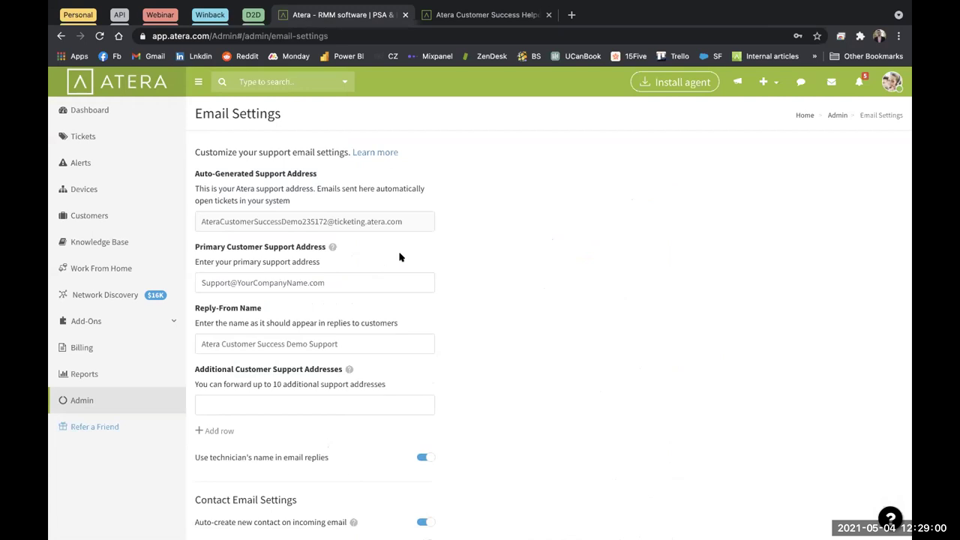
left_click_drag(414, 223, 192, 221)
left_click(222, 222)
Examine the primary and additional support addresses, the reply-from name, and the contact email and SMTP settings
scroll(415, 230, "down", 1)
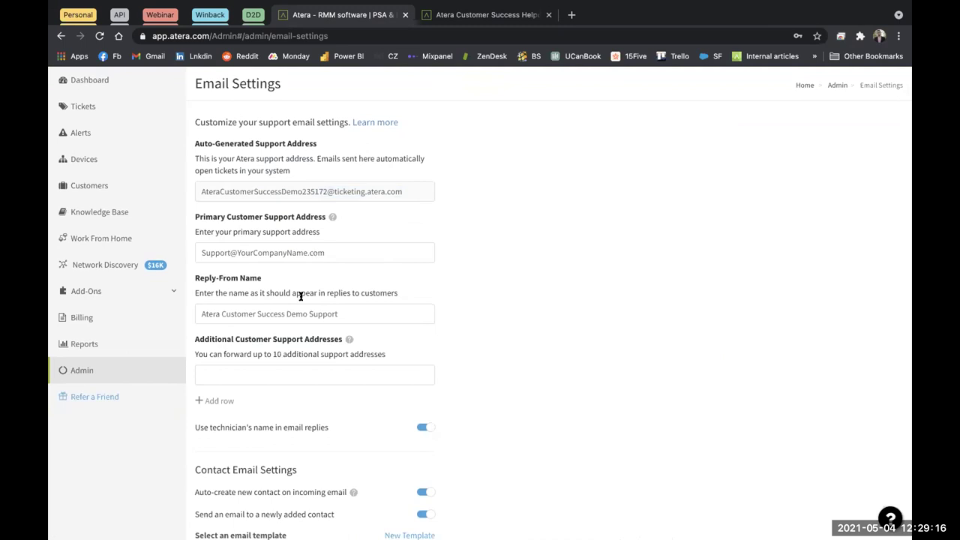
scroll(291, 300, "down", 1)
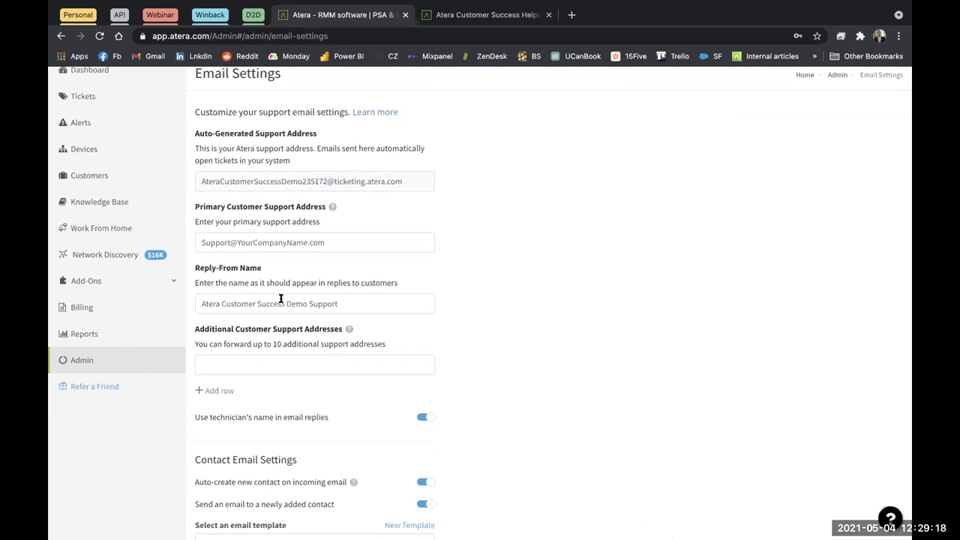
scroll(282, 298, "down", 2)
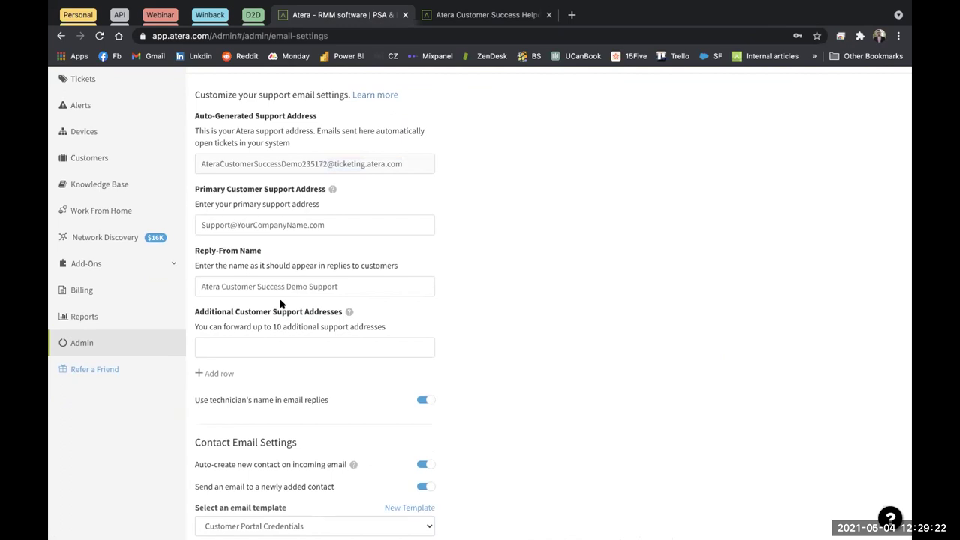
scroll(281, 304, "down", 5)
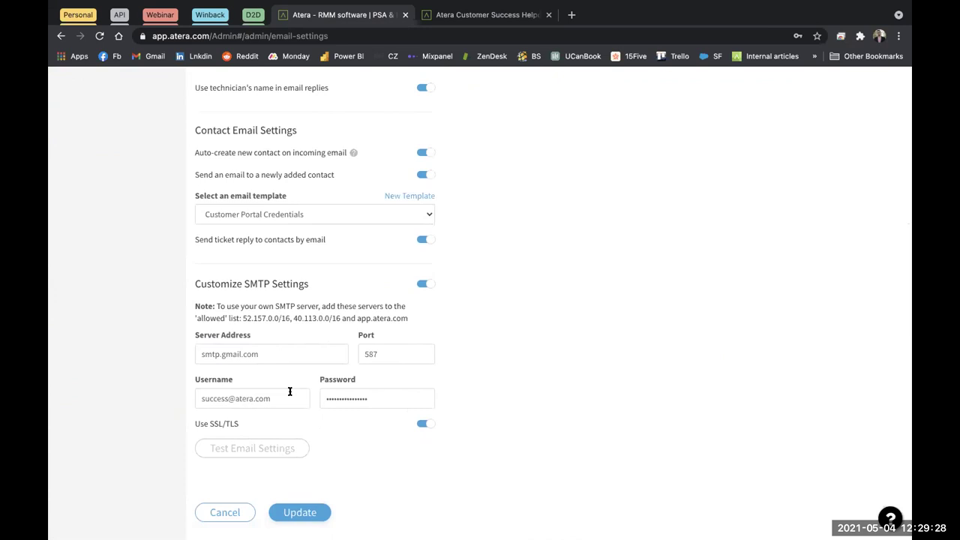
scroll(289, 392, "up", 5)
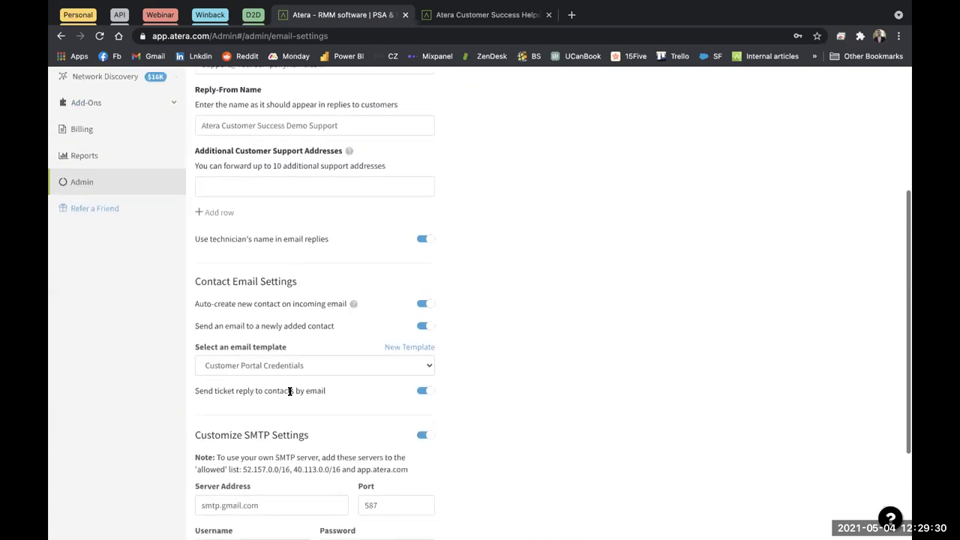
scroll(290, 392, "down", 2)
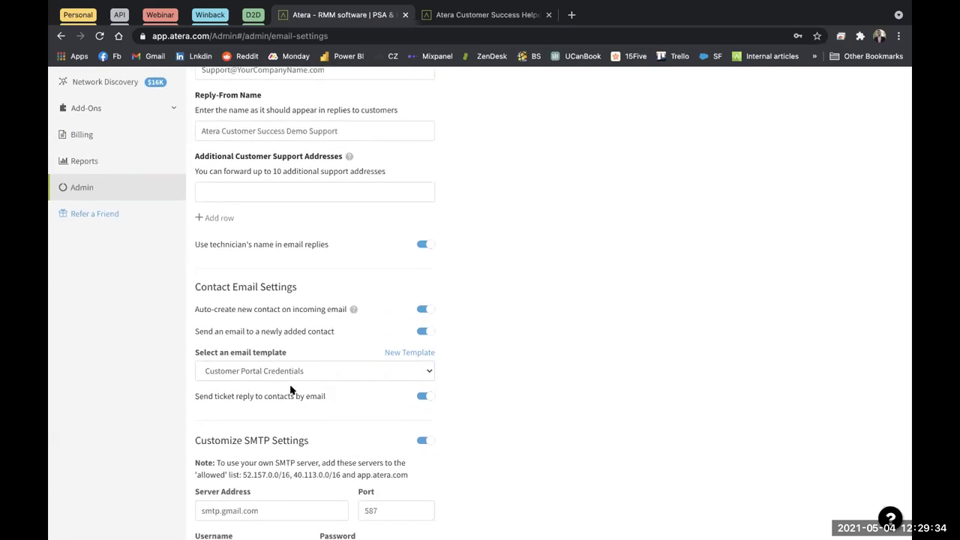
scroll(291, 390, "down", 2)
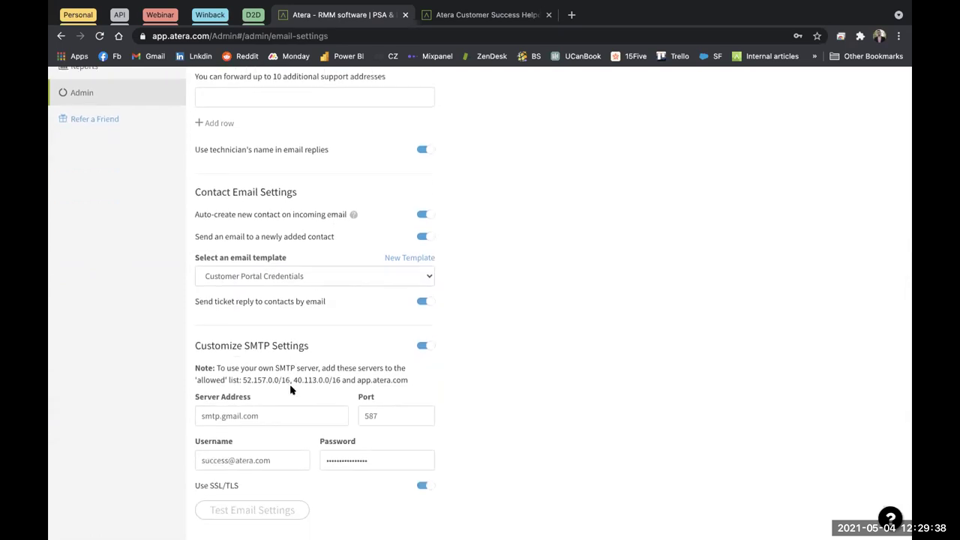
scroll(291, 390, "up", 1)
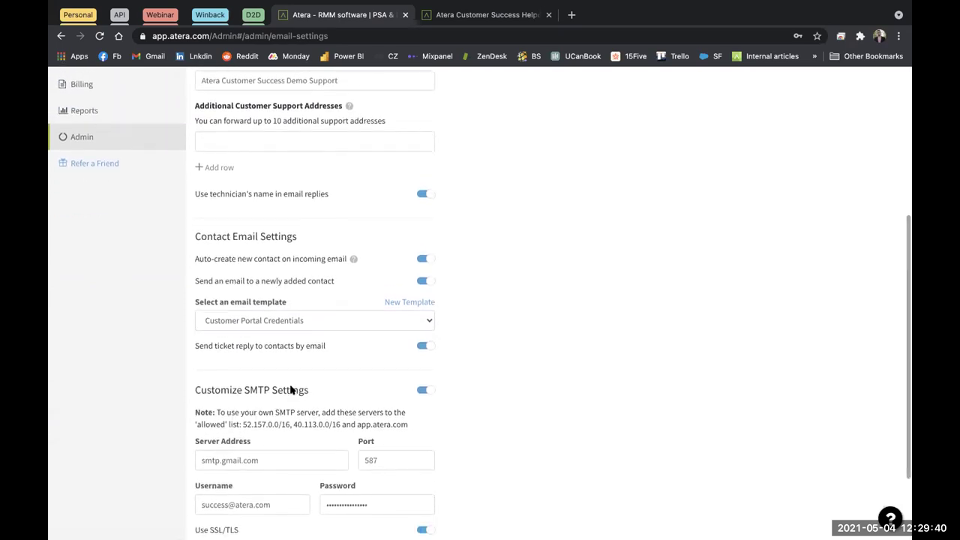
scroll(300, 386, "up", 6)
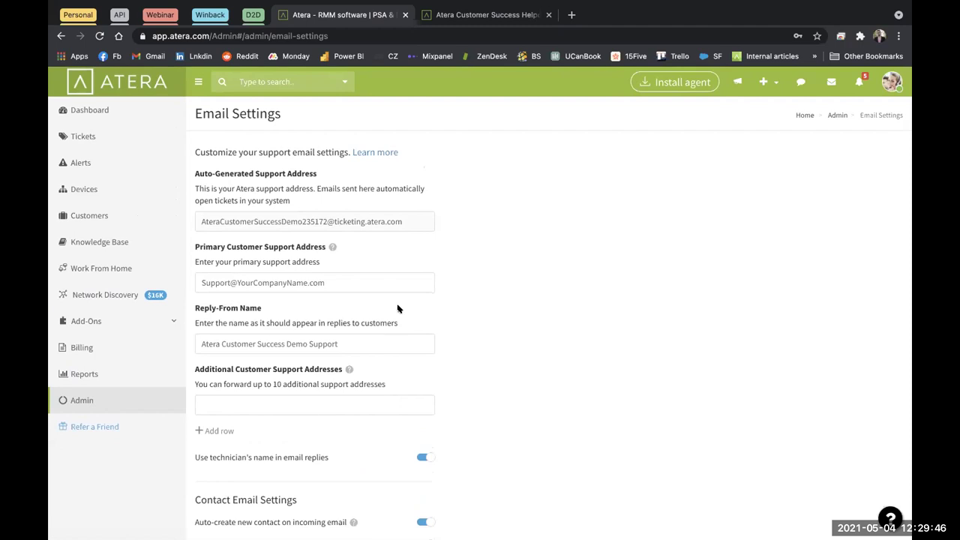
Review the email settings down to the SMTP section and inspect the contact options for incoming email
scroll(377, 357, "down", 1)
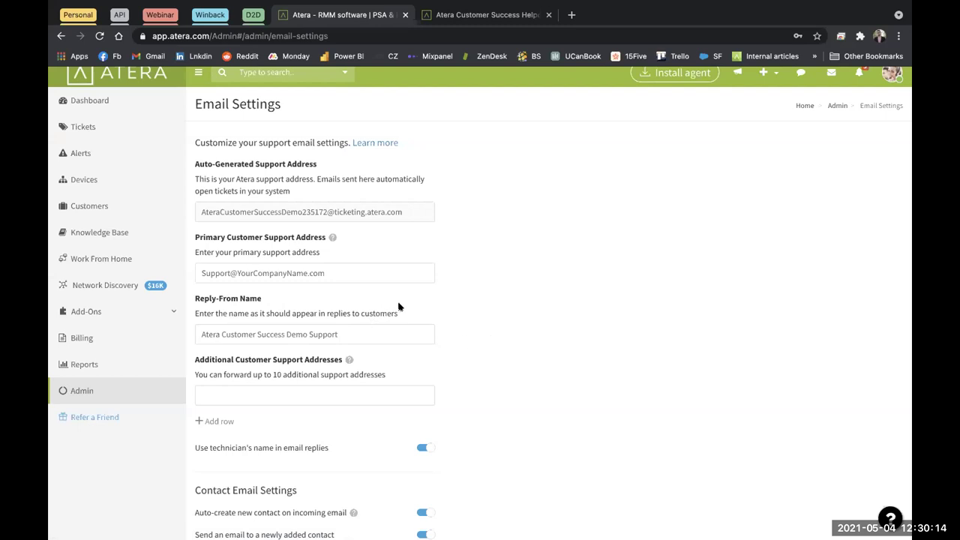
scroll(400, 306, "down", 2)
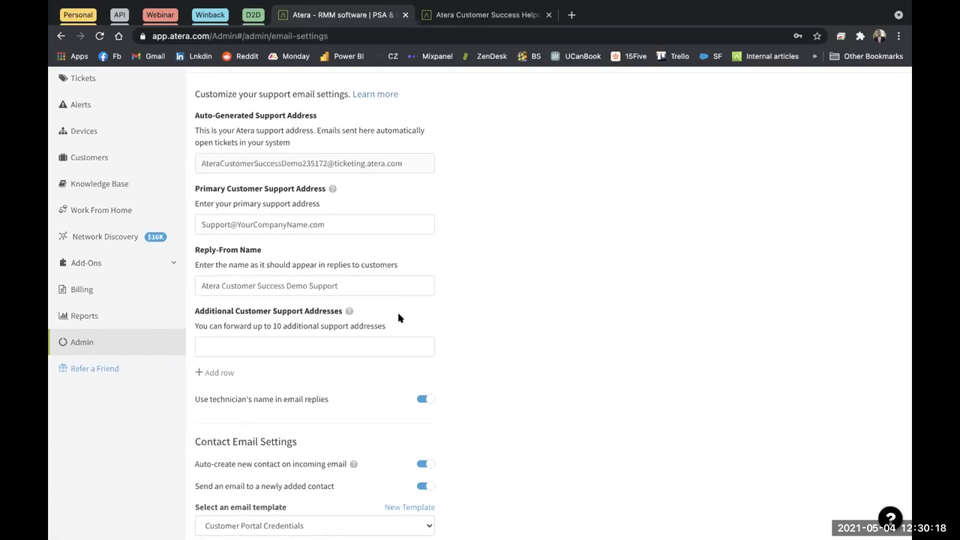
scroll(400, 318, "down", 5)
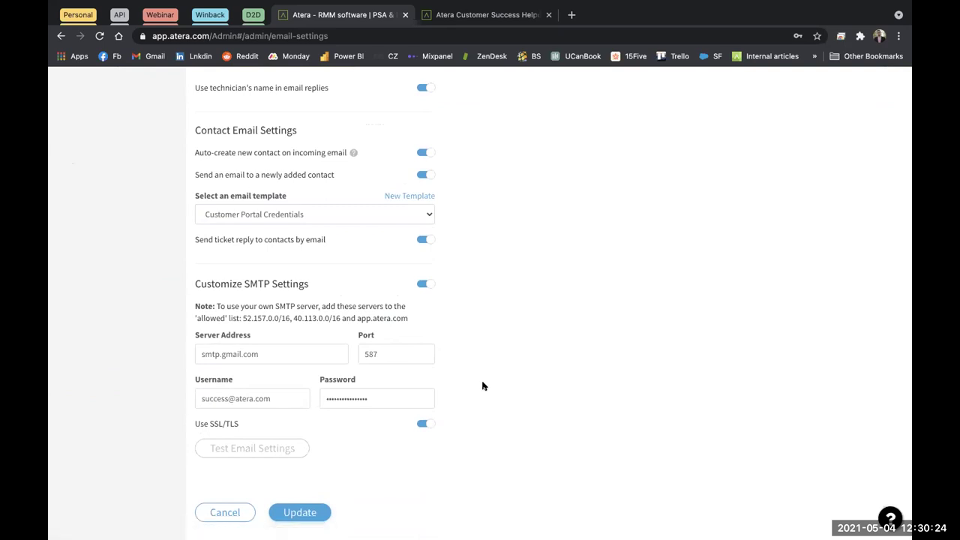
scroll(483, 387, "up", 1)
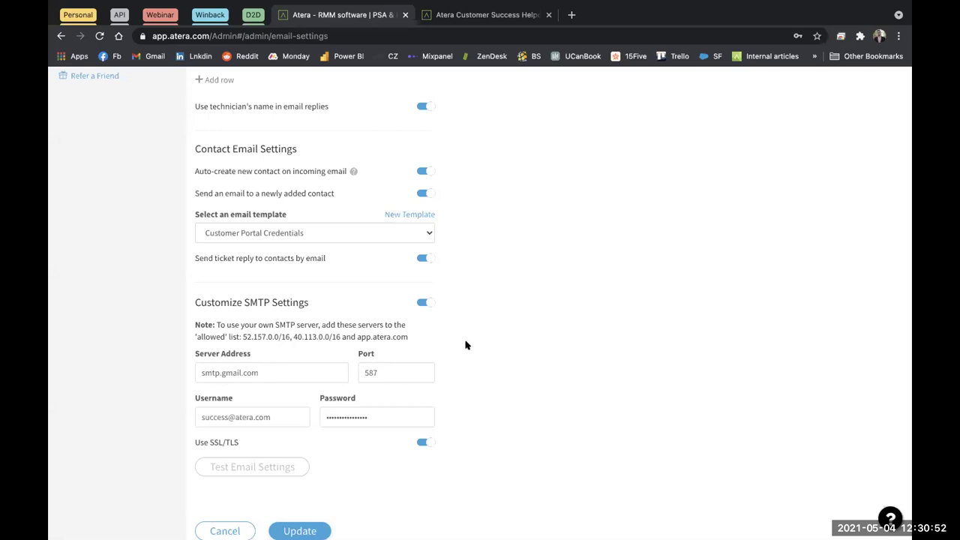
scroll(465, 345, "up", 1)
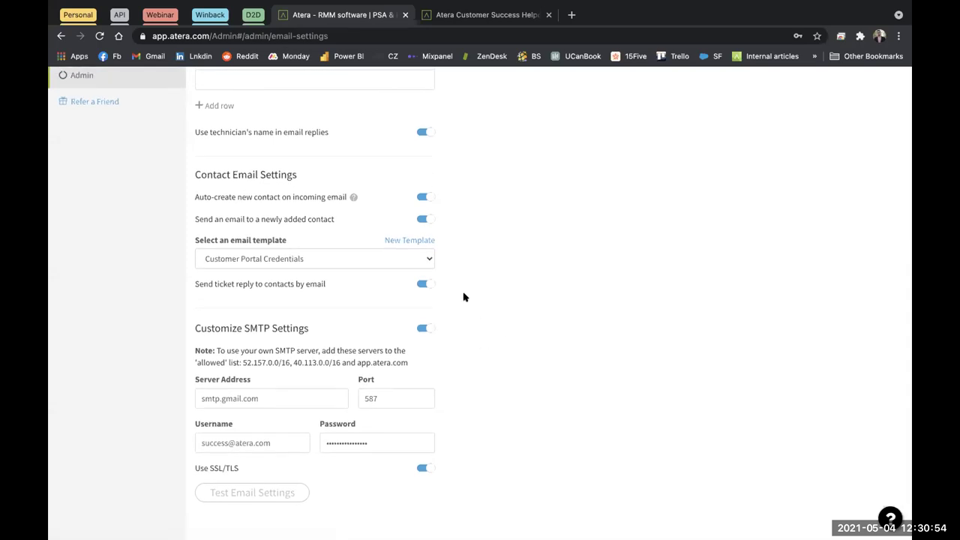
left_click_drag(207, 193, 234, 193)
left_click(244, 196)
Switch to the Customer Portal's ticket list, inspect the first ticket's requester, and return to the Atera email settings
left_click(484, 19)
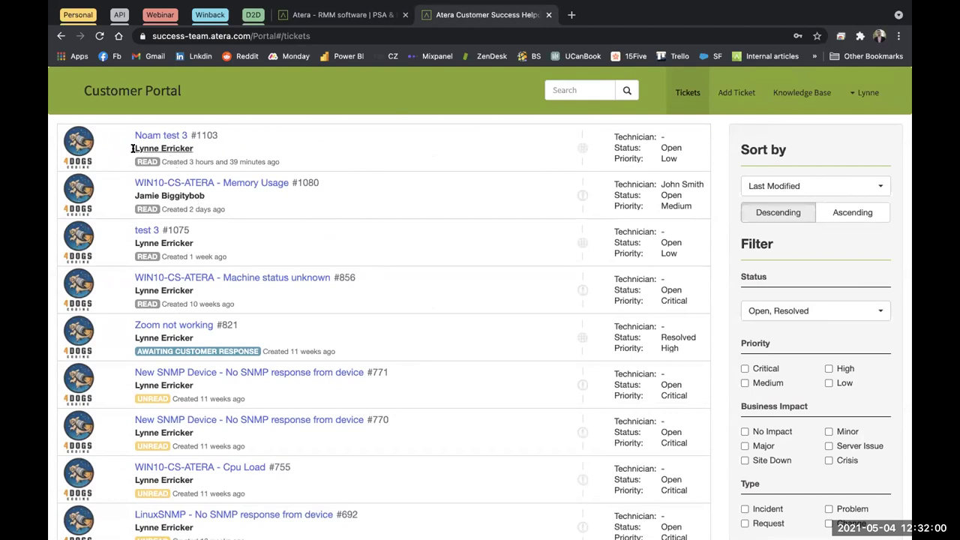
left_click_drag(135, 150, 108, 153)
left_click(342, 14)
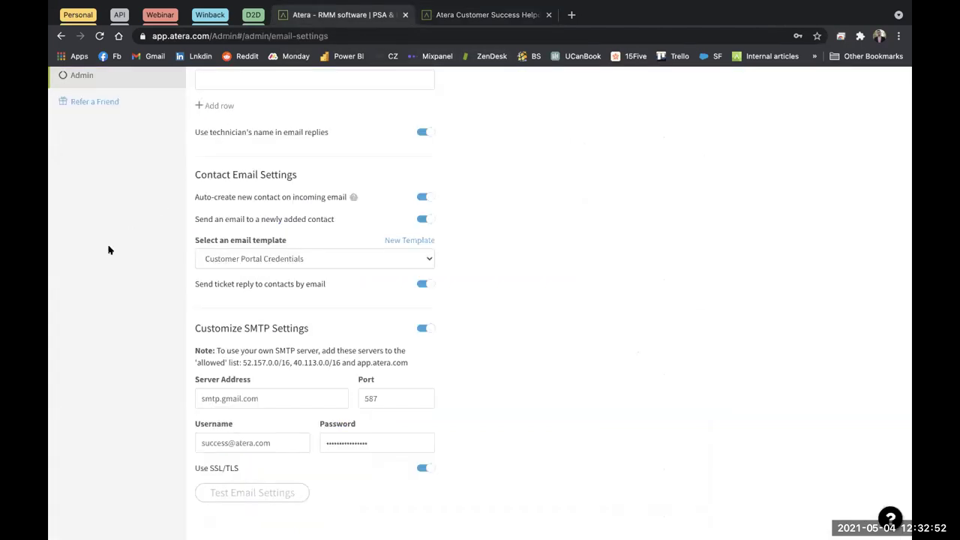
Open the Customer Portal settings in the admin area to check the portal domain name
scroll(105, 240, "up", 3)
left_click(84, 237)
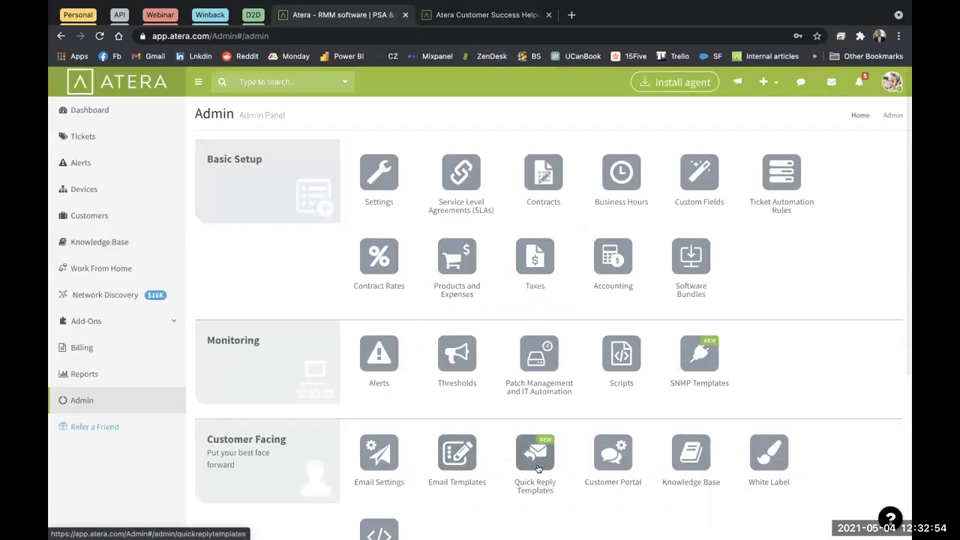
left_click(612, 459)
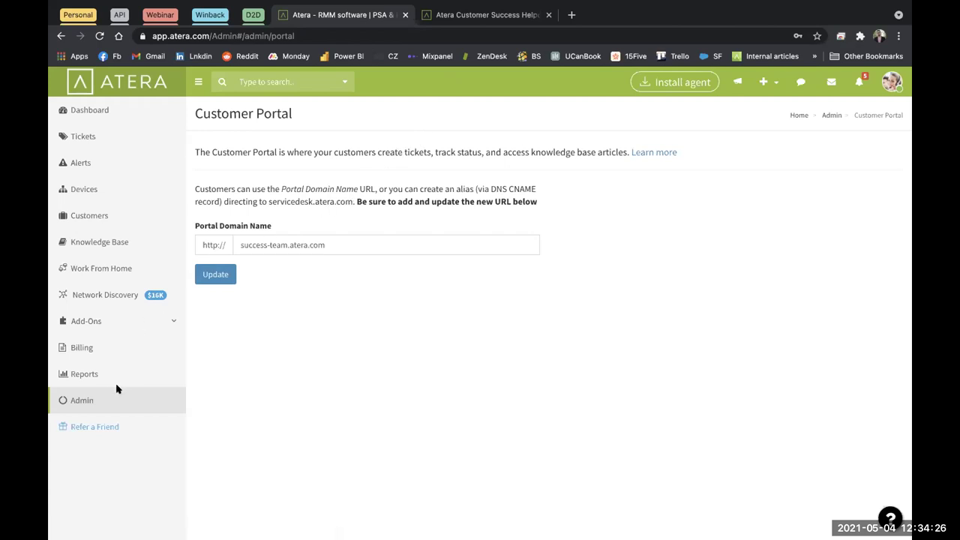
Return to the admin area and open the Ticket Automation Rules to view the existing rules
left_click(79, 401)
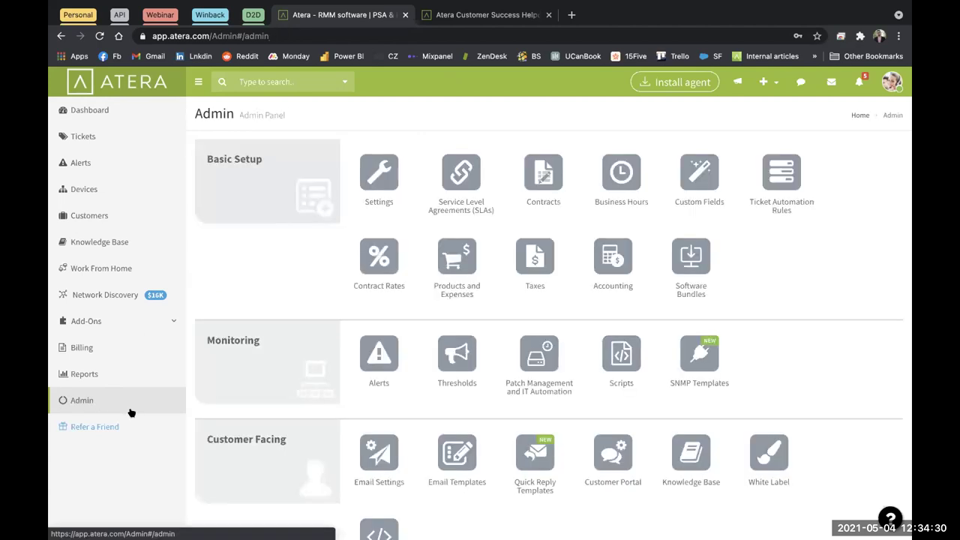
left_click(774, 164)
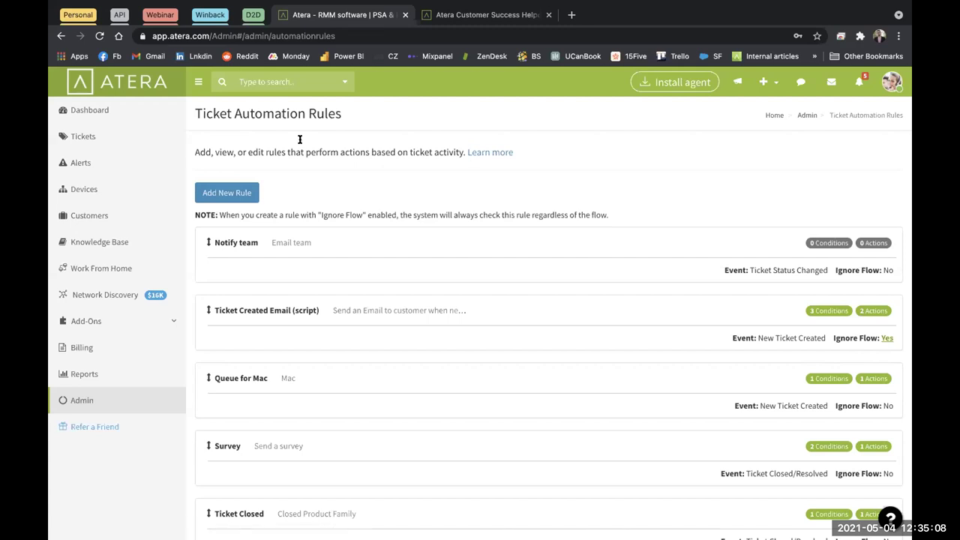
Start a new ticket automation rule with "Out of business hours" as both its name and description
left_click(240, 194)
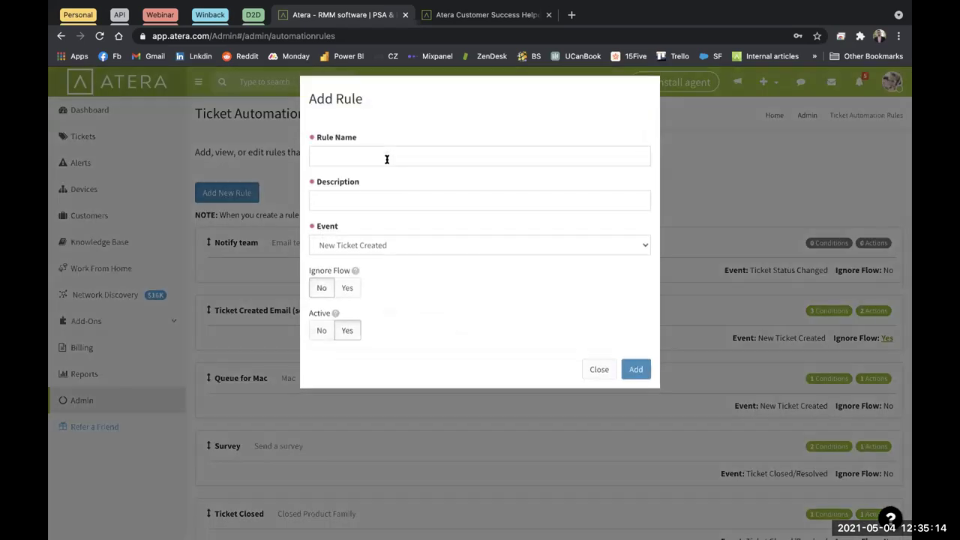
left_click(387, 159)
type("Out of Busi")
key("BackSpace")
key("BackSpace")
key("BackSpace")
key("BackSpace")
type("business hours")
key("ctrl+a")
key("ctrl+c")
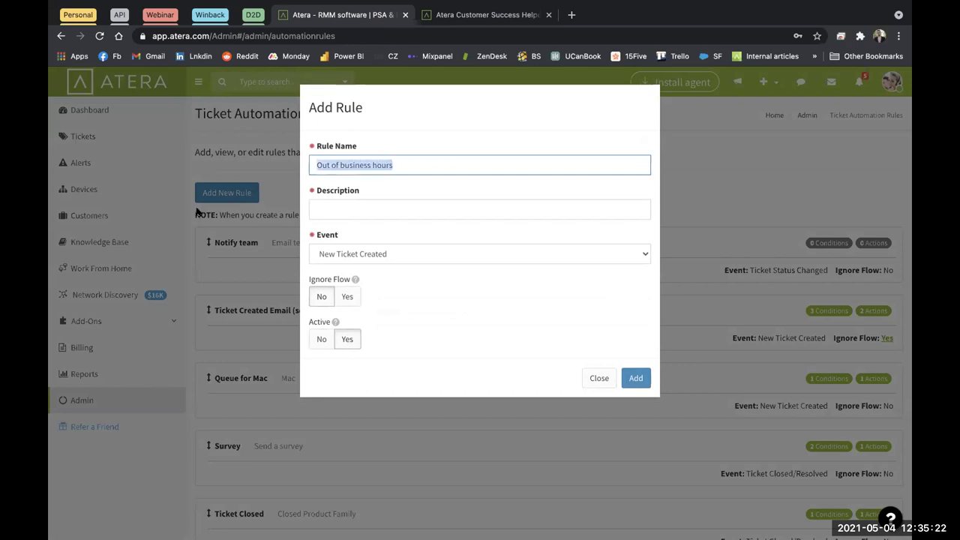
left_click(389, 201)
key("ctrl+v")
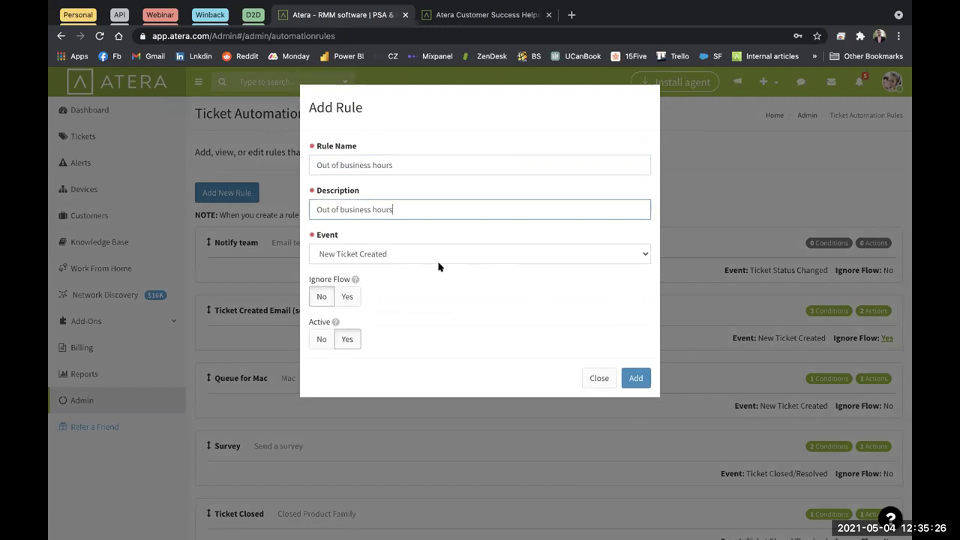
Set the rule's event to New Ticket Created with Ignore Flow and Active both set to Yes, and add the rule
left_click(382, 255)
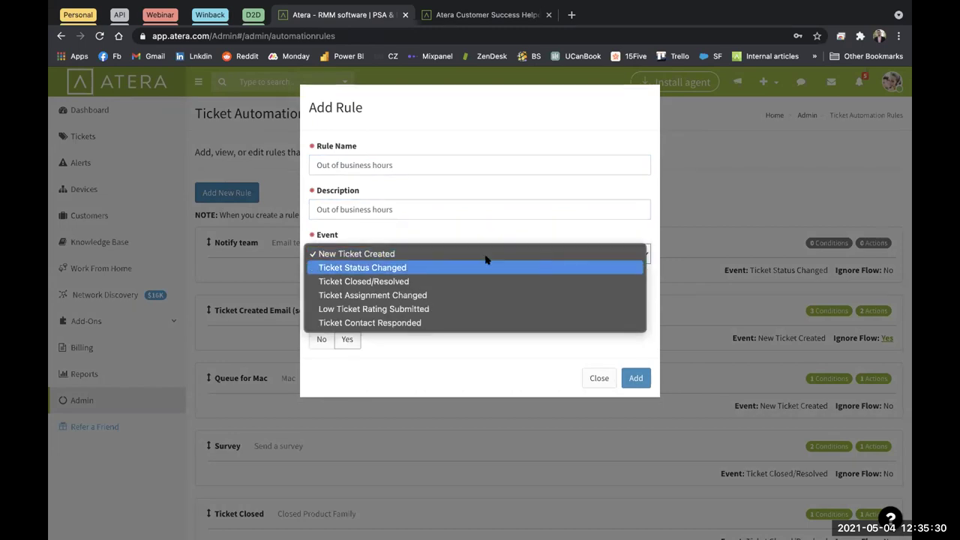
left_click(393, 255)
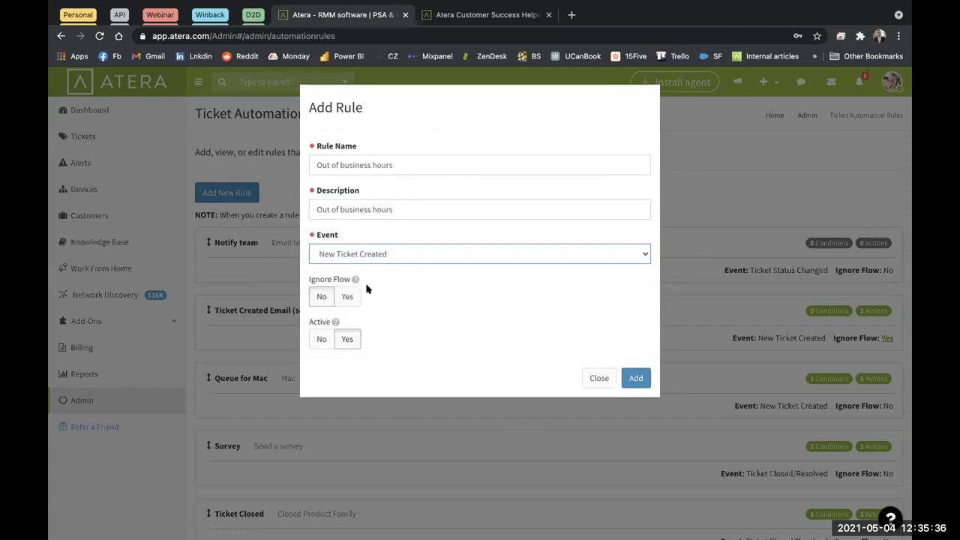
left_click(347, 298)
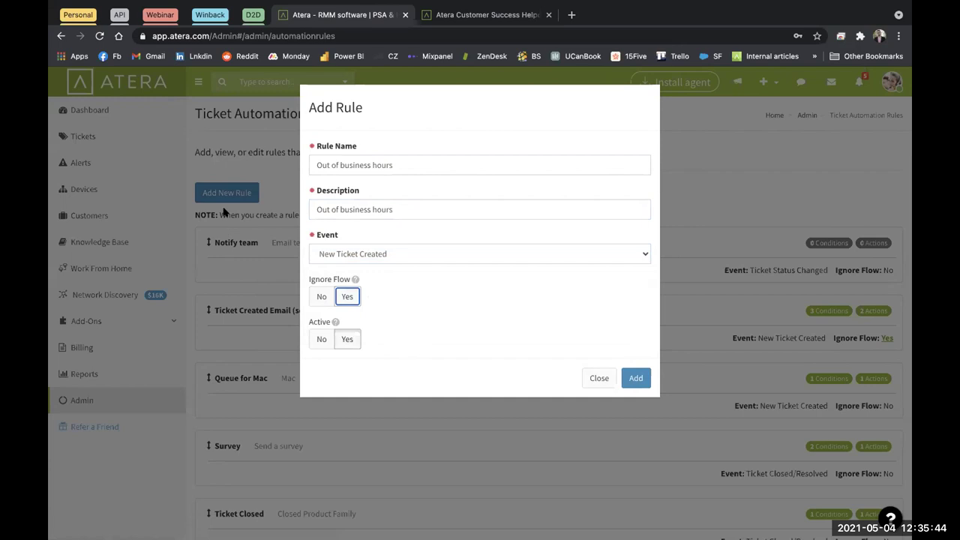
left_click(347, 339)
left_click(634, 377)
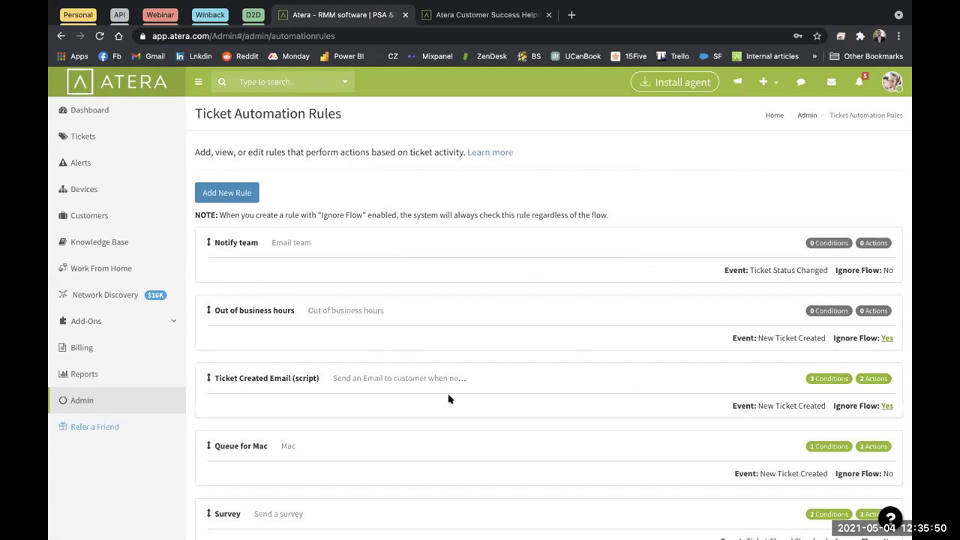
Add a must-match condition to the Out of business hours rule: Event Trigger Time Isn't on calendar Fix IT business Hours
scroll(435, 375, "down", 1)
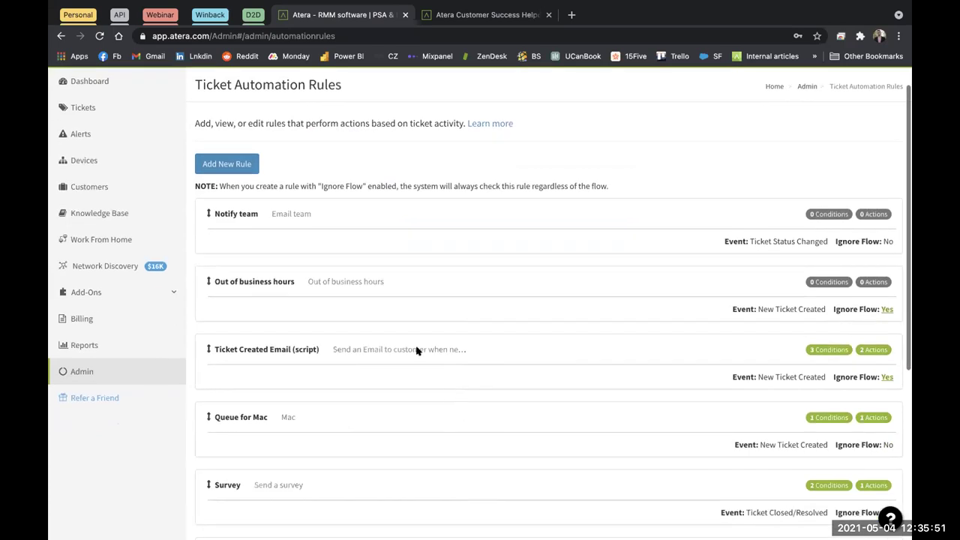
left_click(276, 287)
scroll(315, 333, "down", 1)
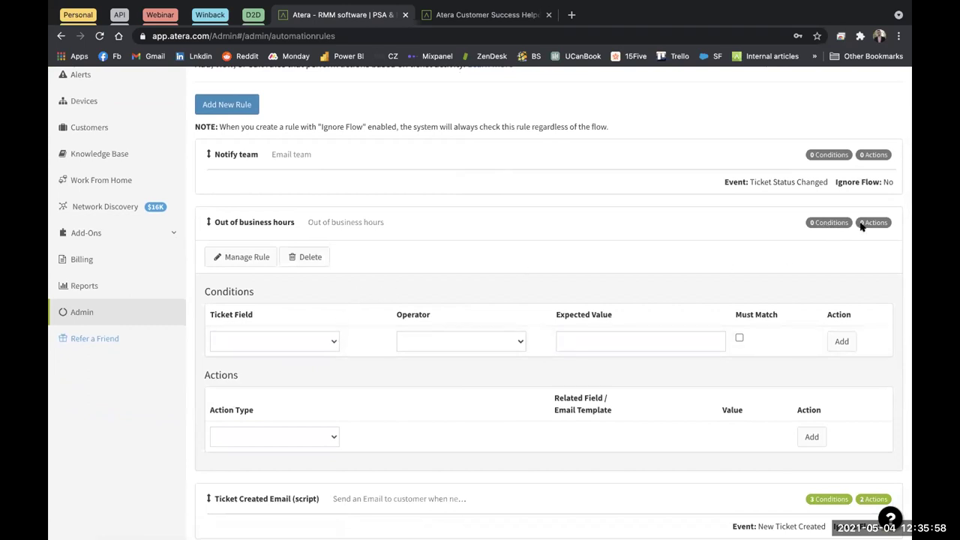
left_click(324, 342)
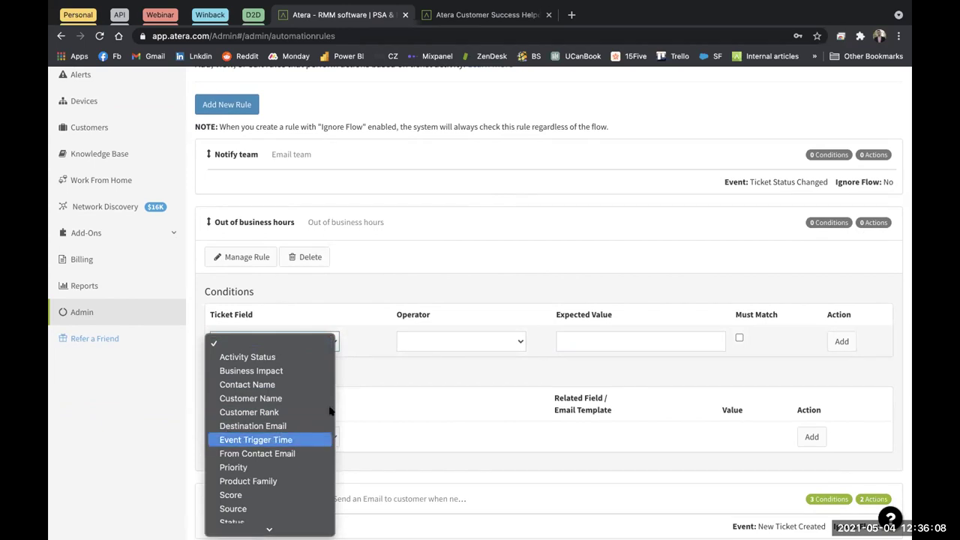
left_click(244, 441)
left_click(409, 342)
left_click(408, 370)
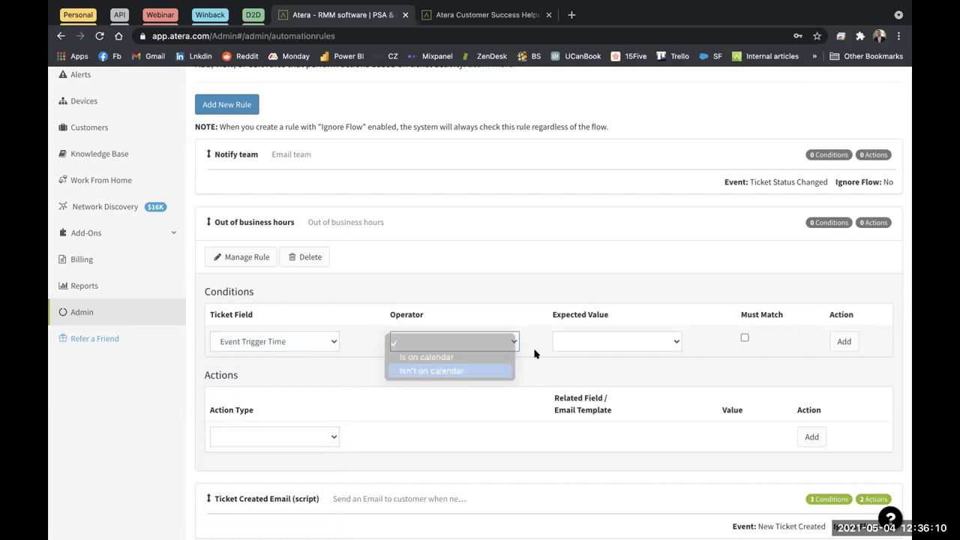
left_click(567, 341)
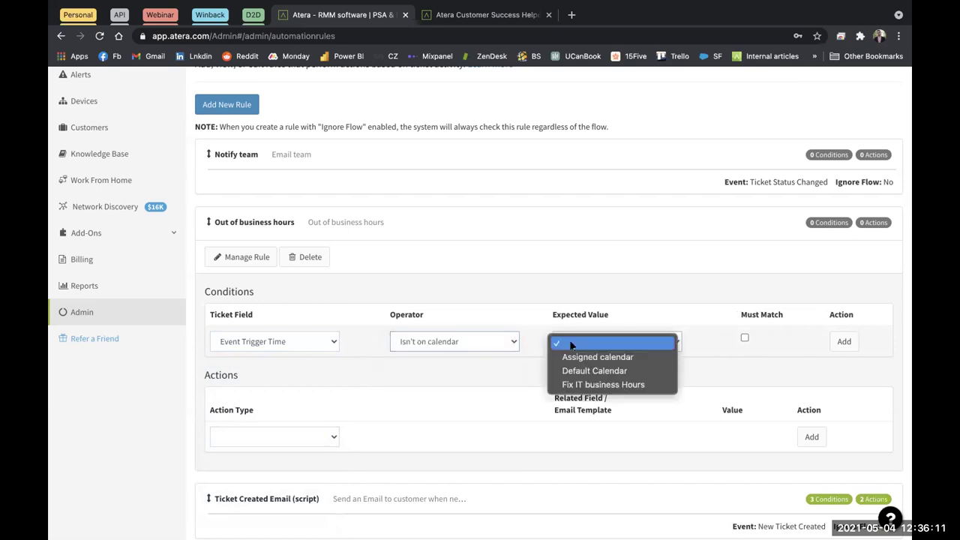
left_click(575, 385)
left_click(744, 338)
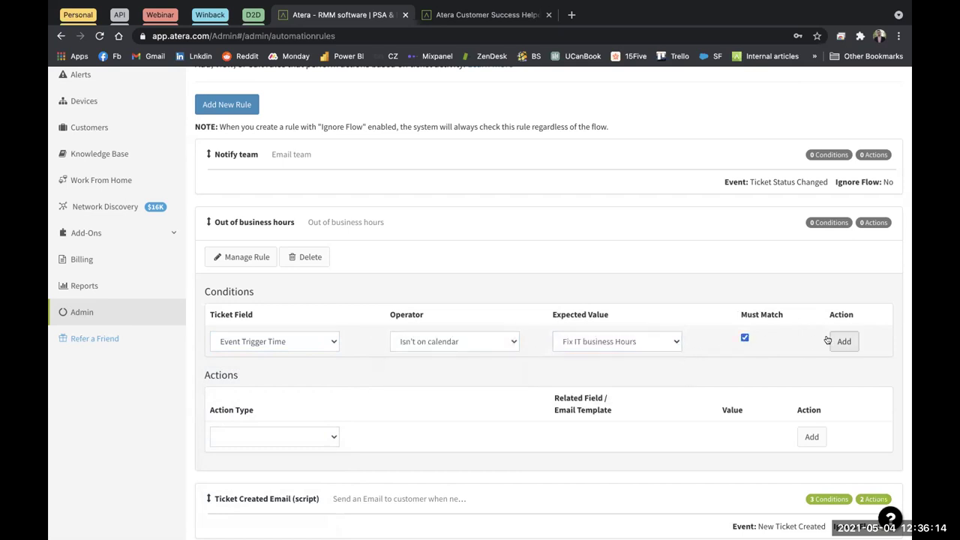
left_click(834, 341)
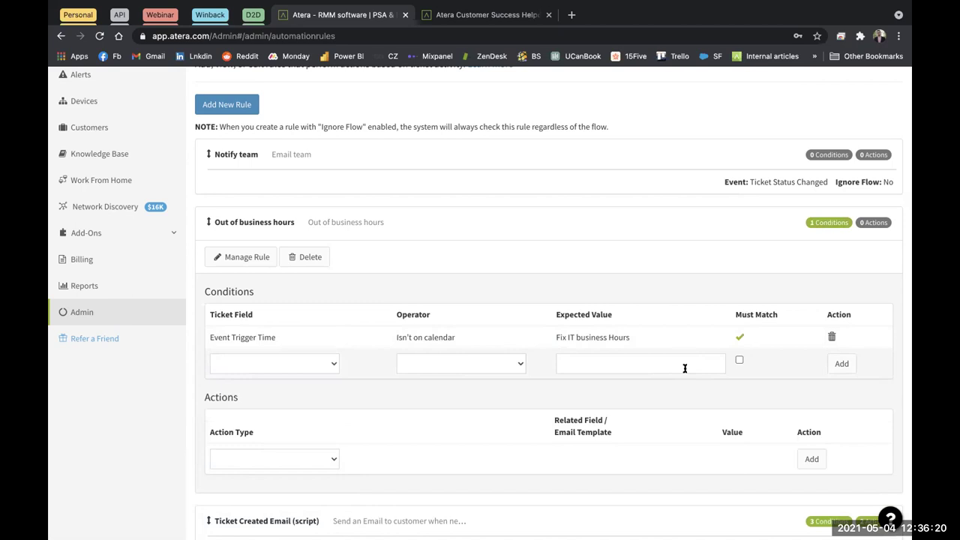
Add a second condition to the Out of business hours rule: Source Not Equals Alert, without Must Match
scroll(257, 361, "down", 1)
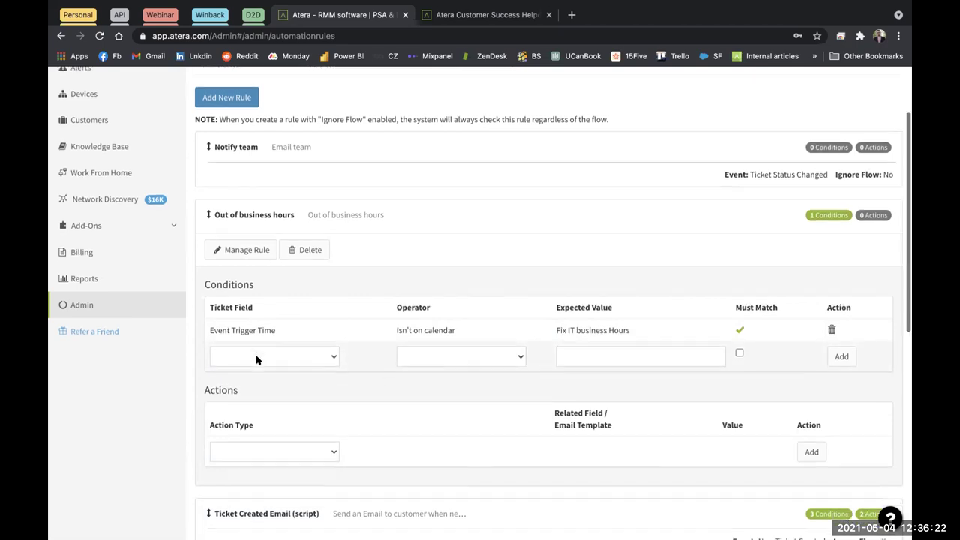
left_click(256, 358)
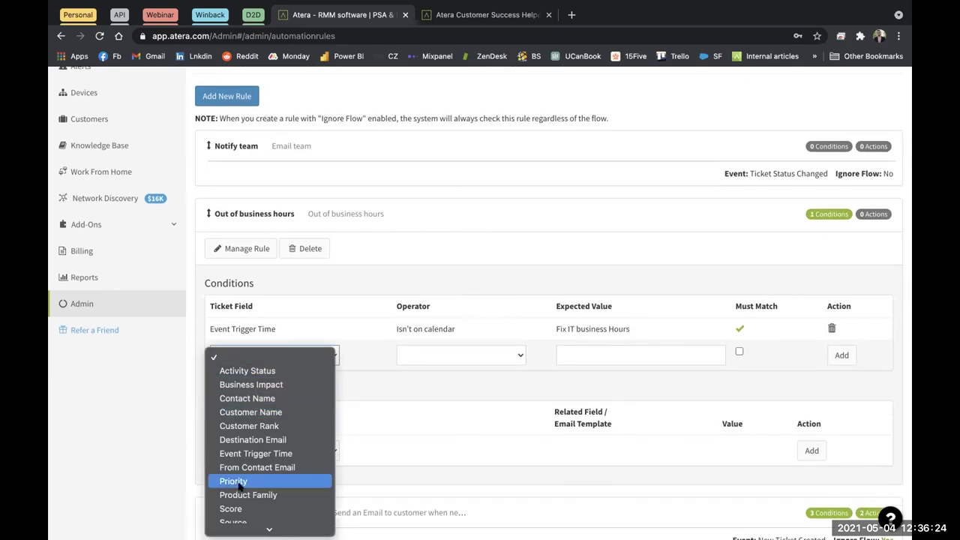
left_click(235, 519)
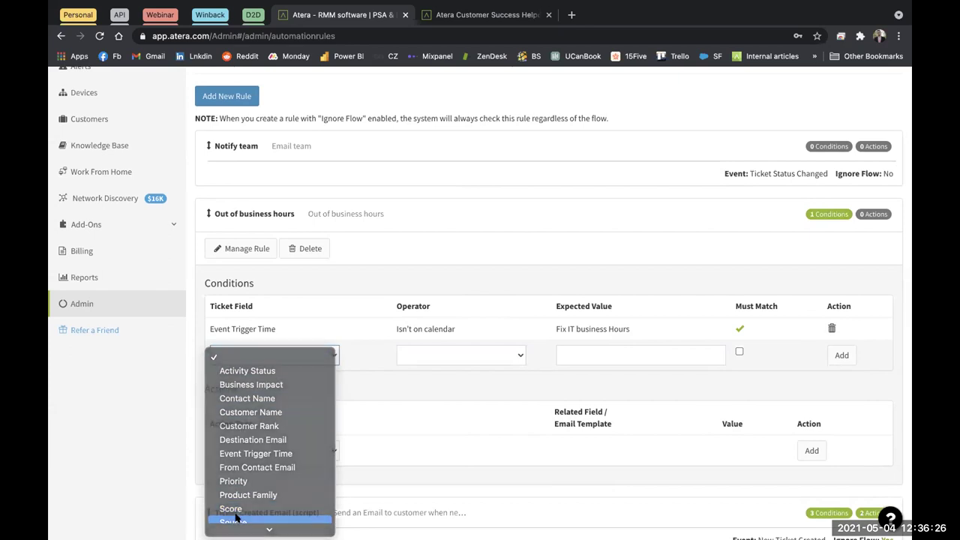
left_click(420, 355)
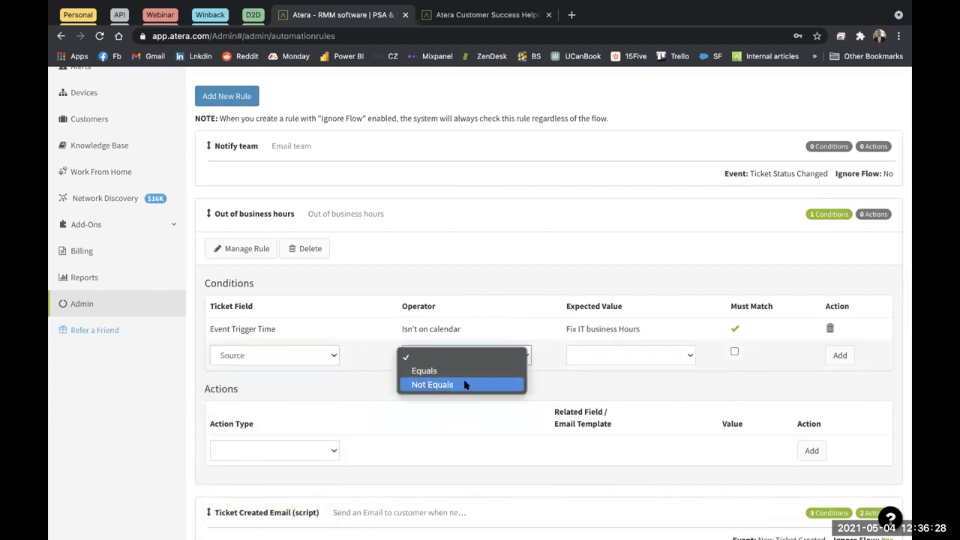
left_click(465, 385)
left_click(587, 359)
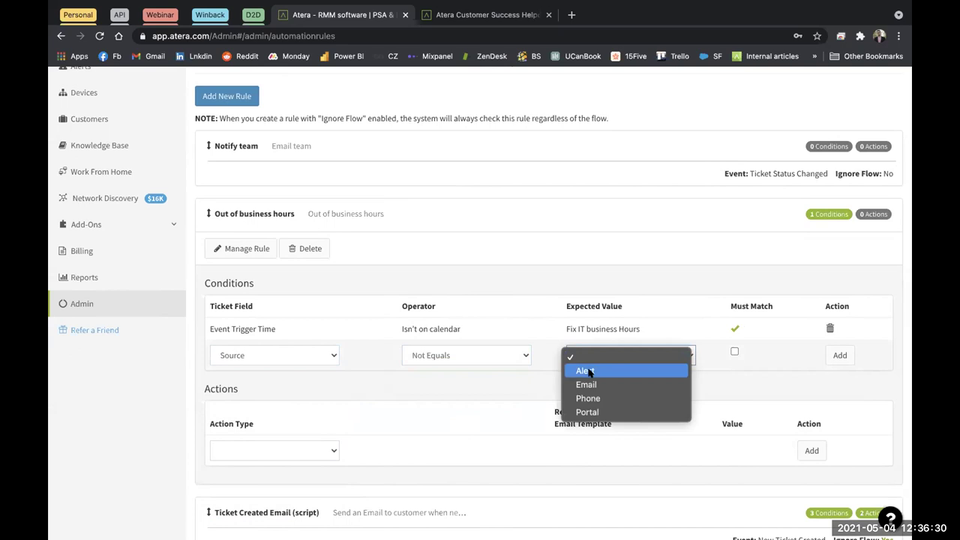
left_click(585, 371)
left_click(839, 356)
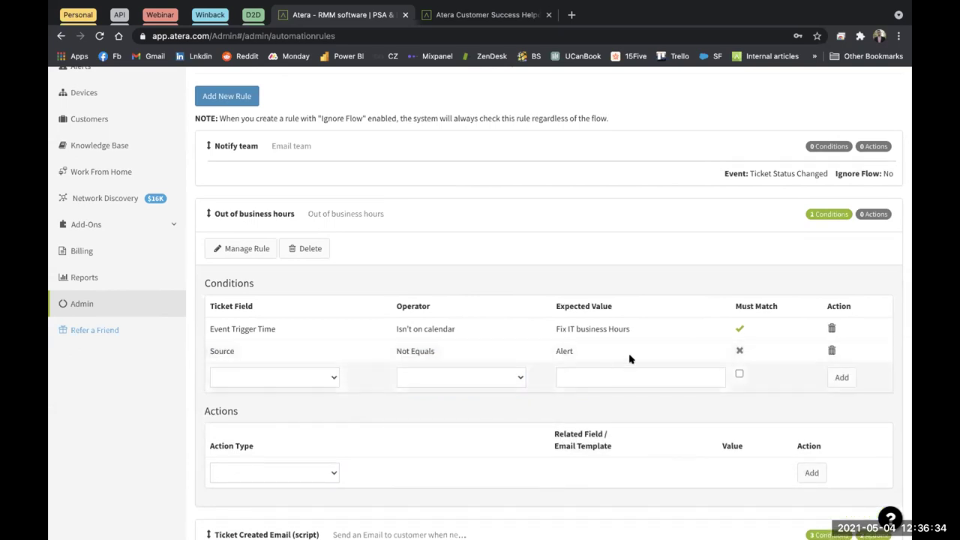
Add a Send an Email to Contact action with the After Hours template to the rule, and collapse the rule
scroll(234, 351, "down", 1)
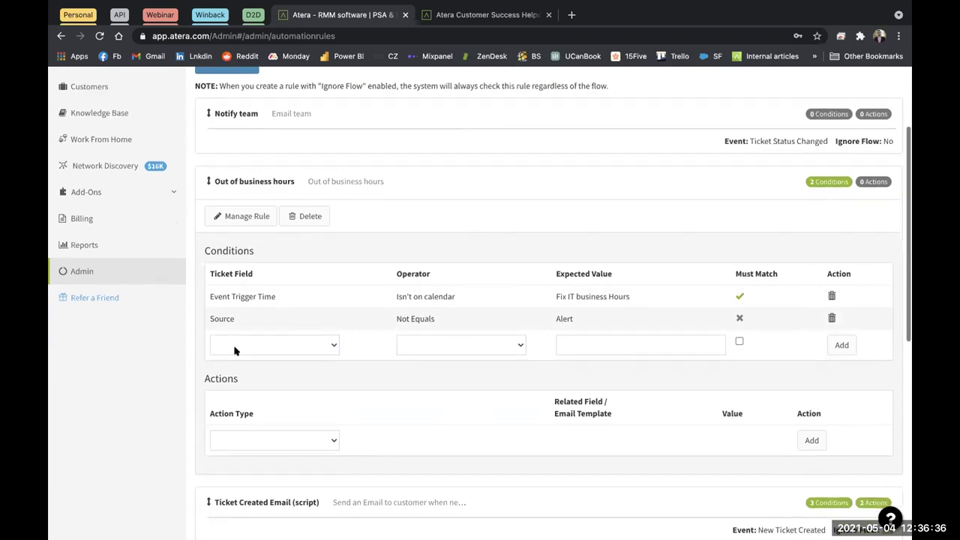
scroll(255, 347, "down", 3)
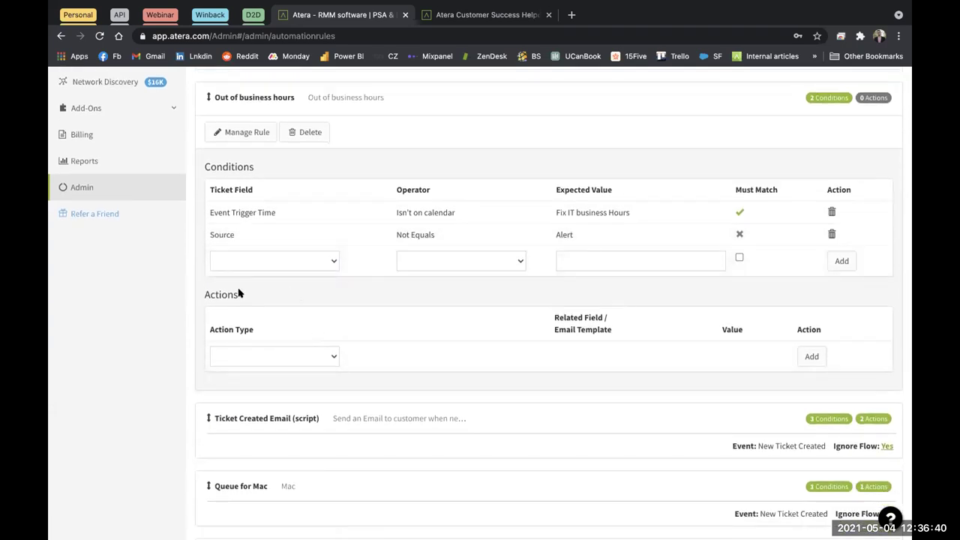
scroll(274, 354, "down", 1)
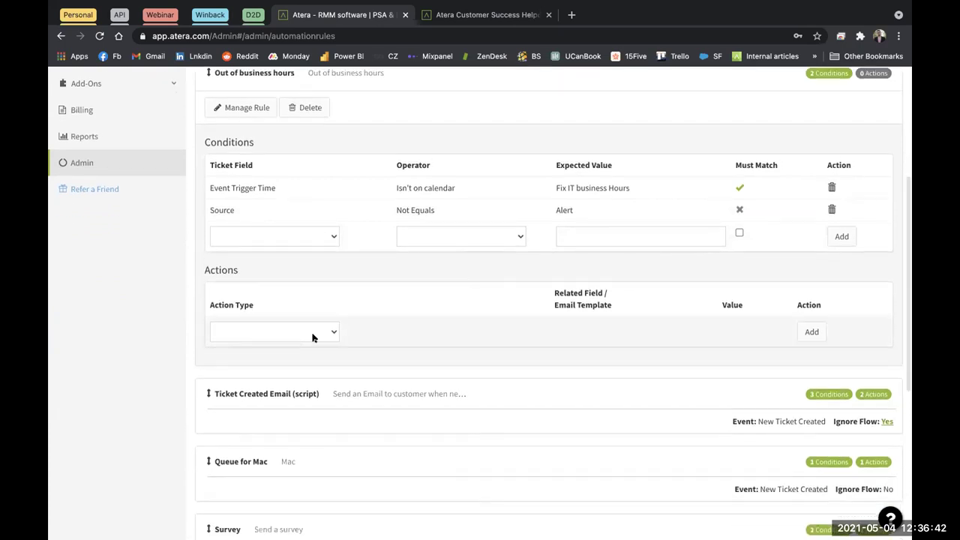
left_click(313, 335)
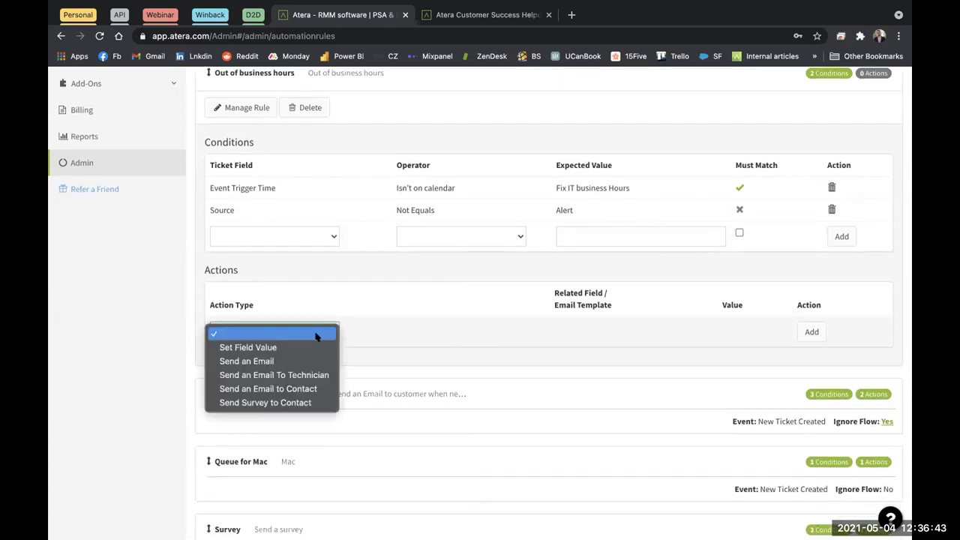
left_click(289, 385)
left_click(576, 334)
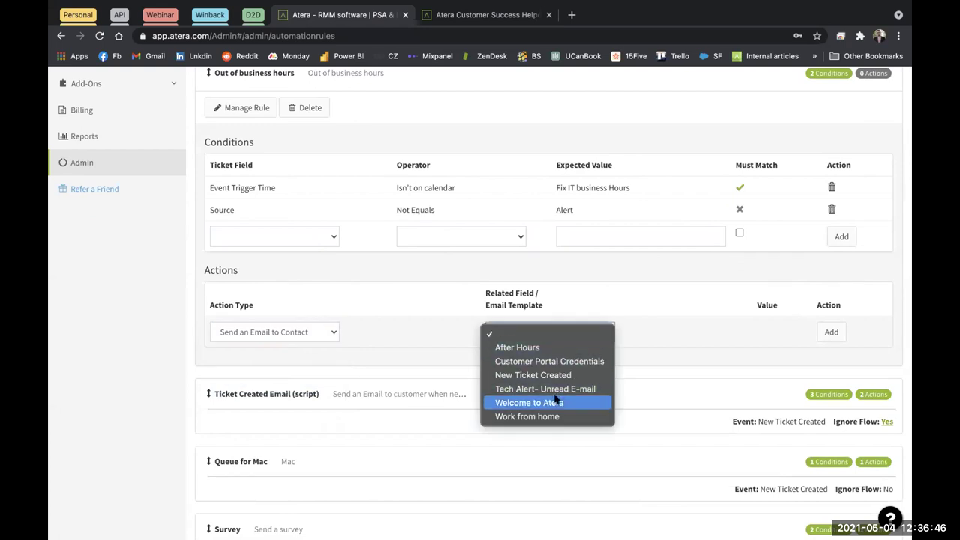
left_click(523, 348)
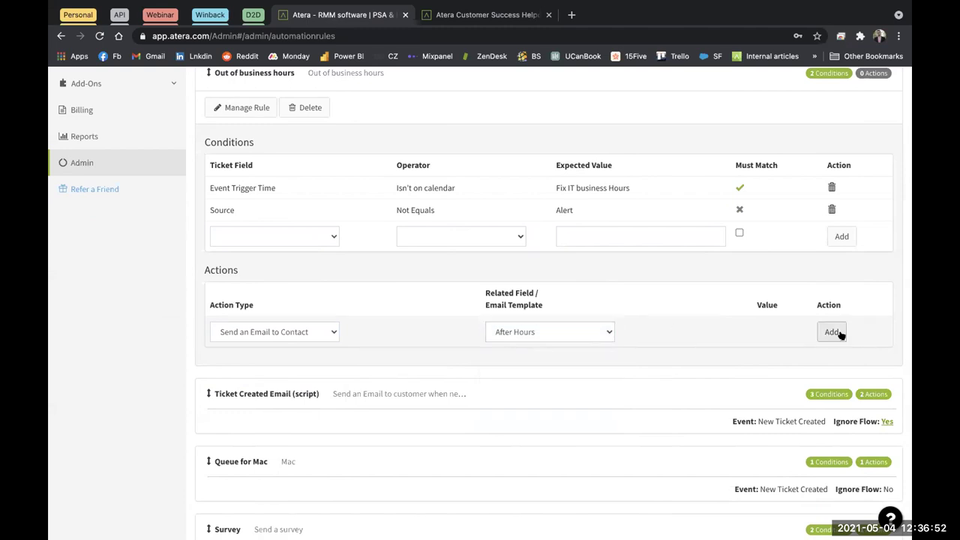
left_click(839, 334)
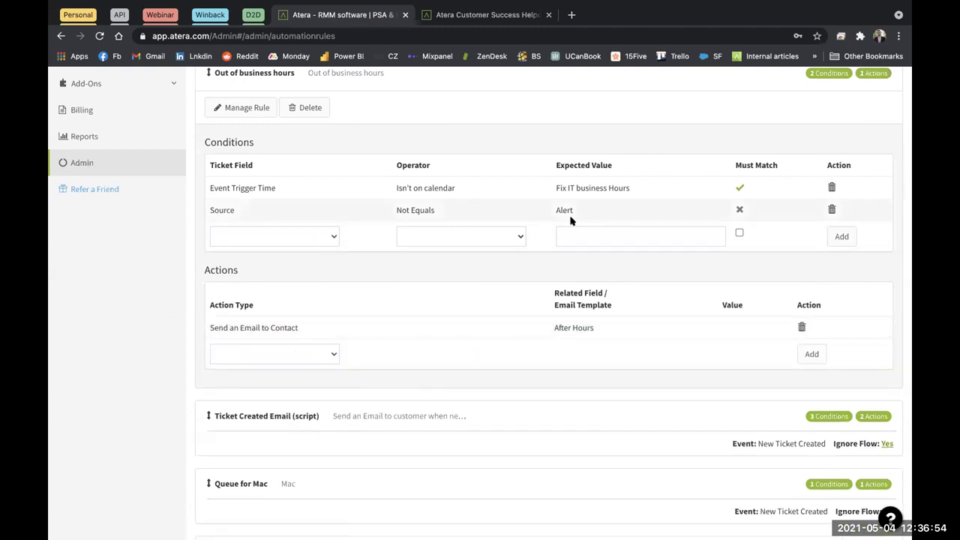
scroll(750, 197, "up", 1)
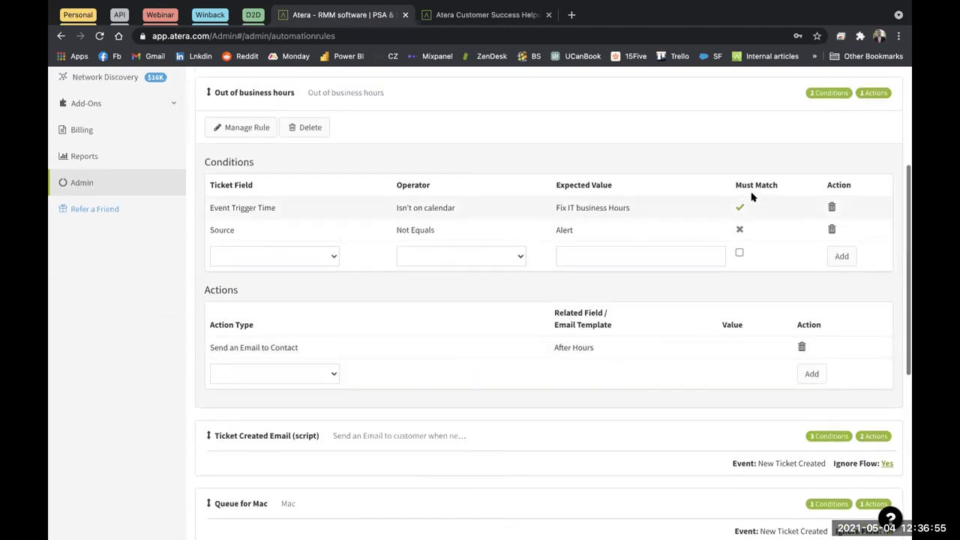
left_click(262, 95)
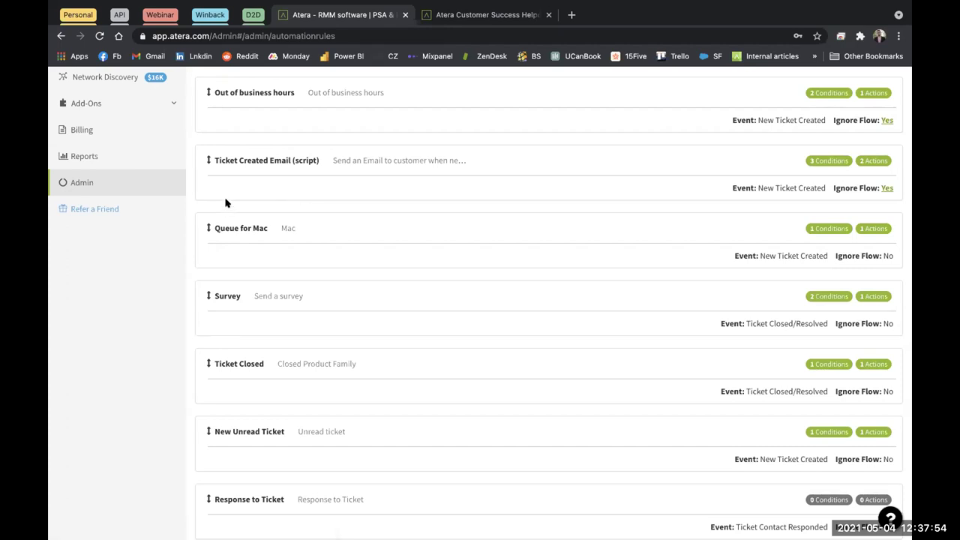
Open the Satisfied Customers report and set its time period to Mar 1, 2021 - Apr 30, 2021
scroll(322, 214, "up", 2)
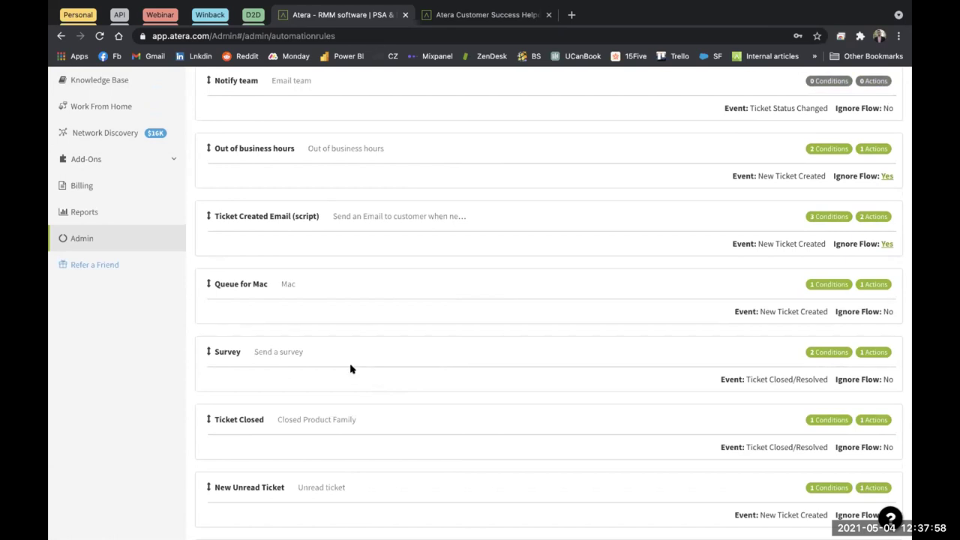
left_click(86, 213)
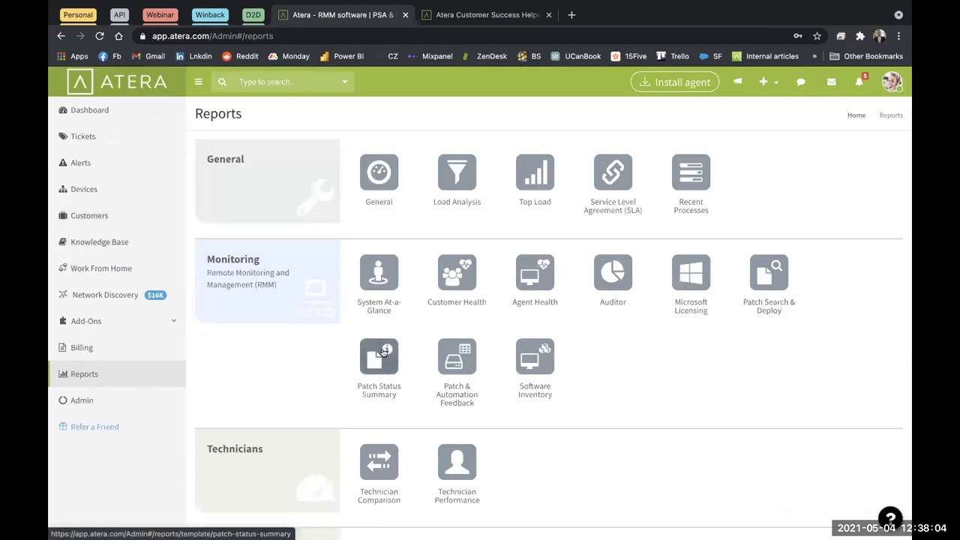
scroll(381, 366, "down", 3)
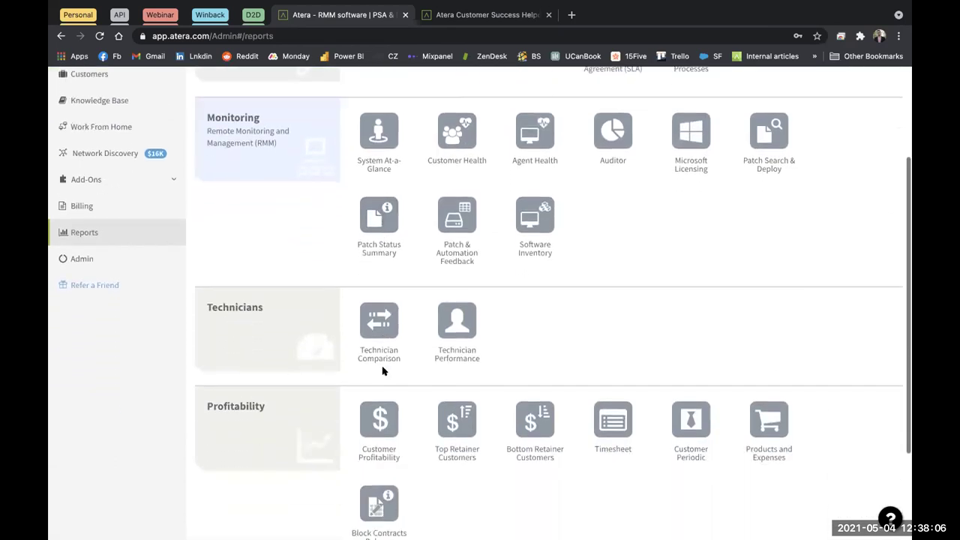
scroll(383, 370, "down", 3)
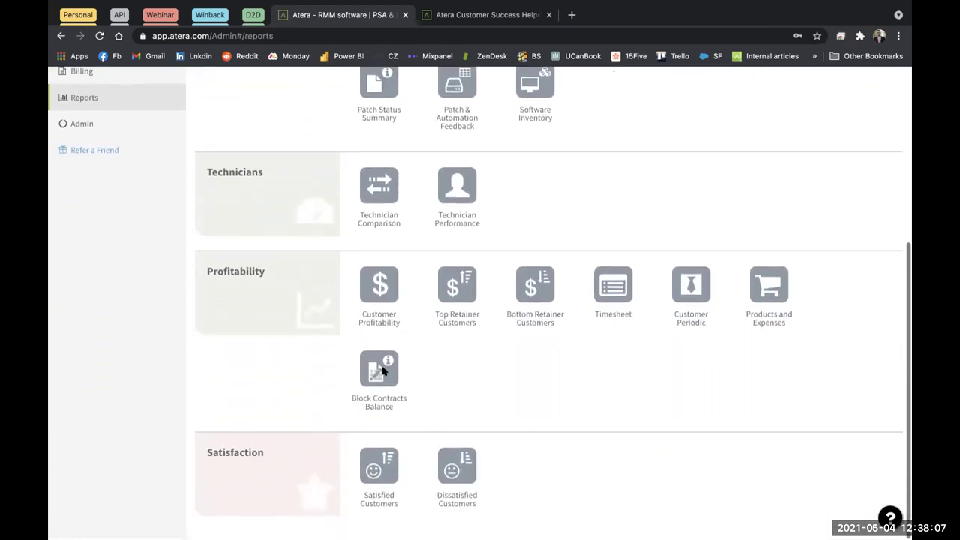
left_click(379, 462)
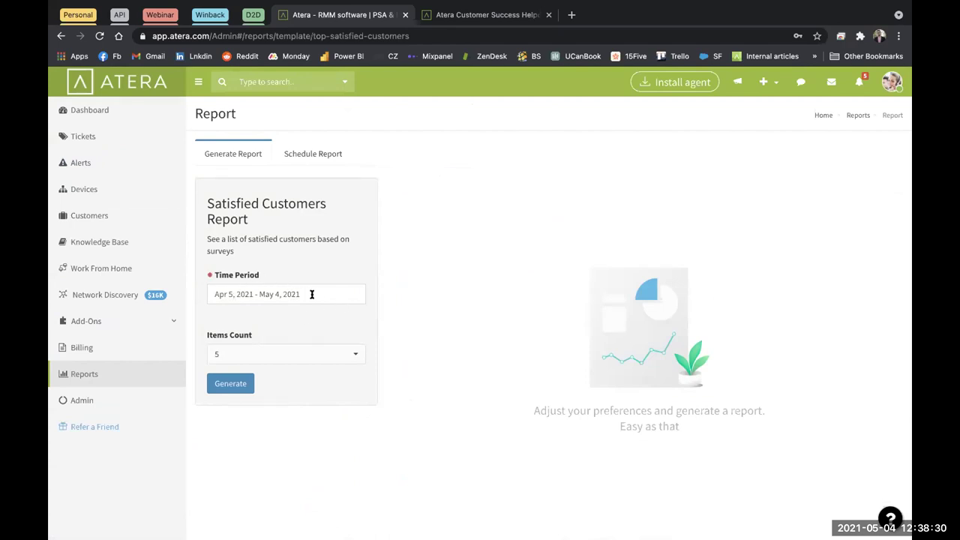
left_click(311, 294)
left_click(261, 484)
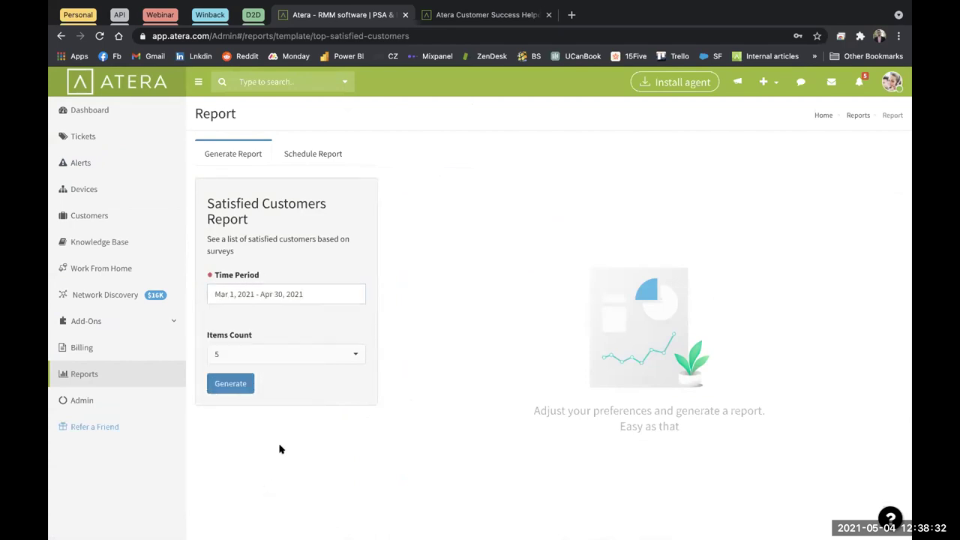
Generate the Satisfied Customers report with an items count of 5
left_click(297, 358)
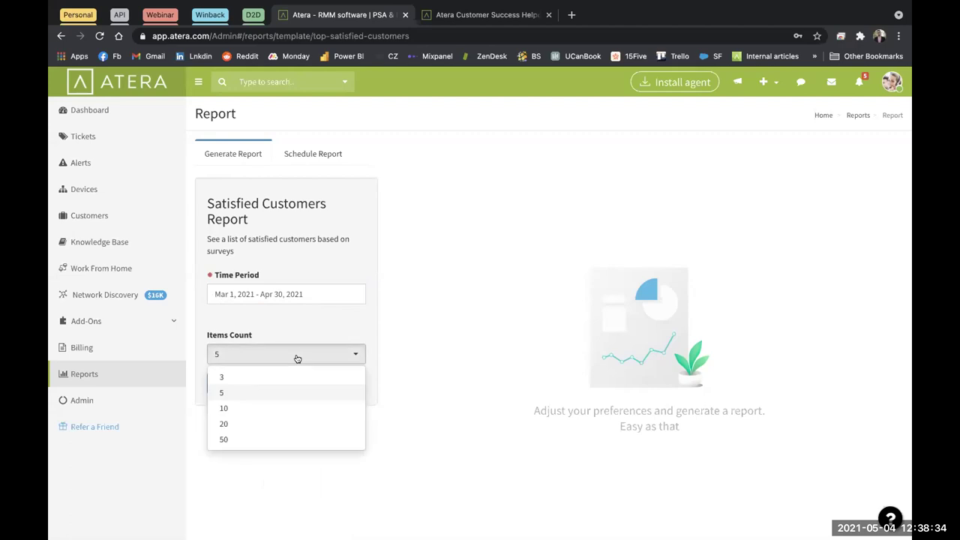
left_click(297, 358)
left_click(233, 386)
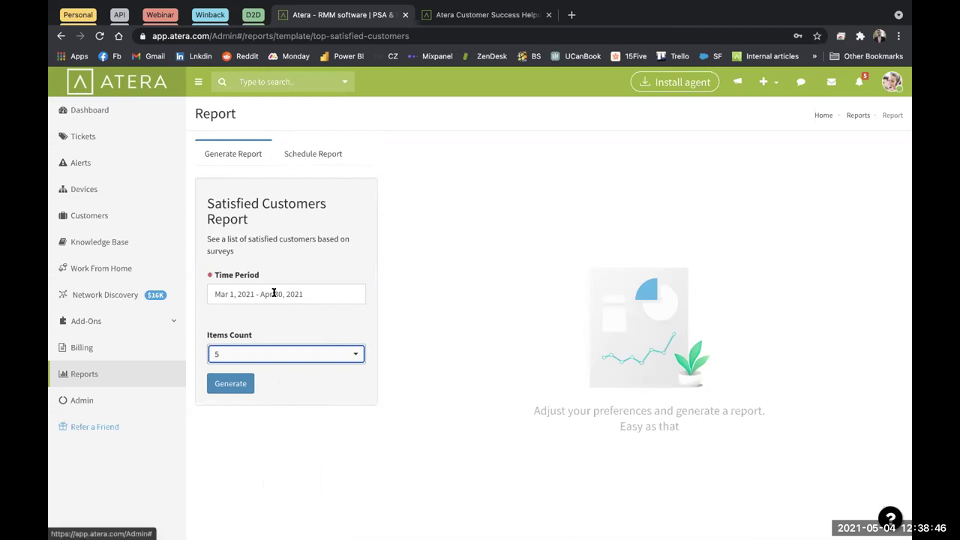
left_click(241, 386)
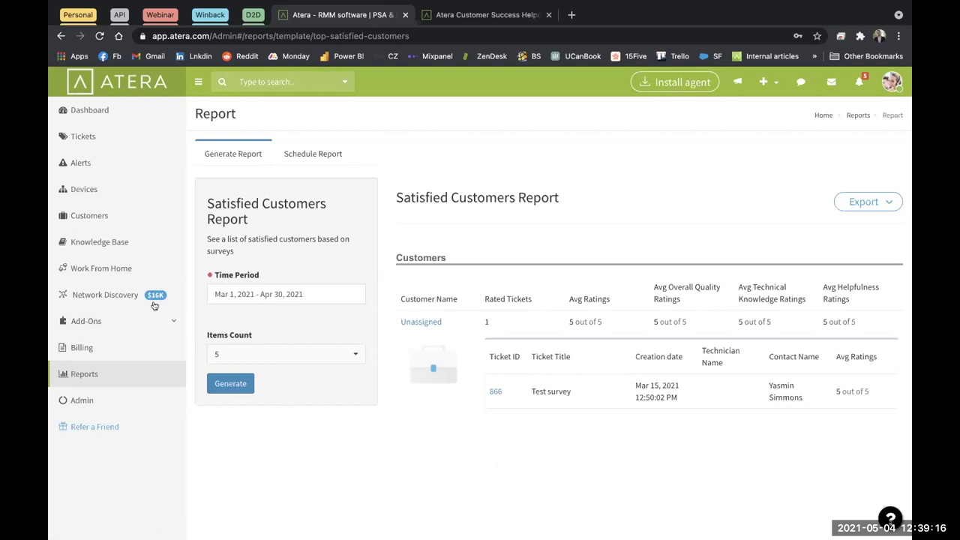
Generate the Service Level Agreement (SLA) report for the last two months, Mar 1, 2021 - Apr 30, 2021, for all customers
left_click(97, 374)
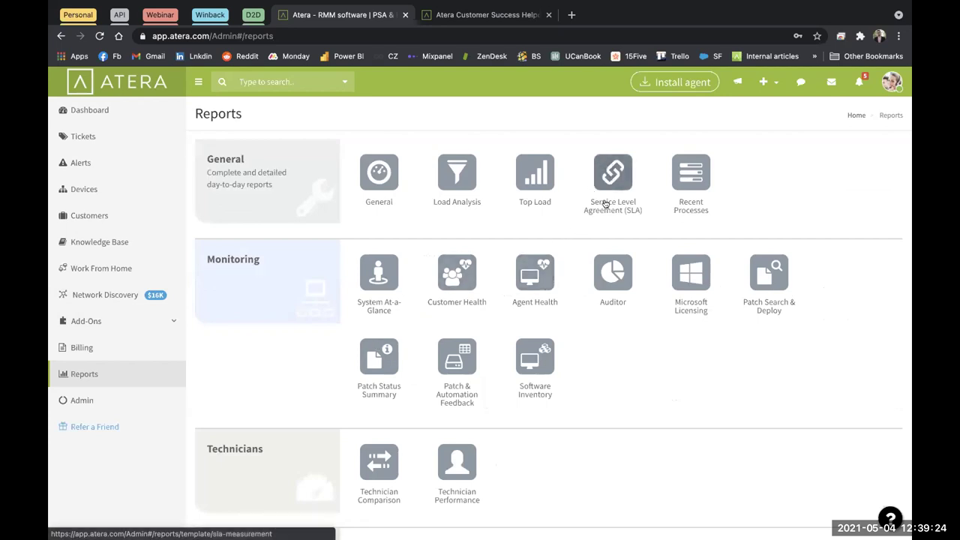
left_click(613, 166)
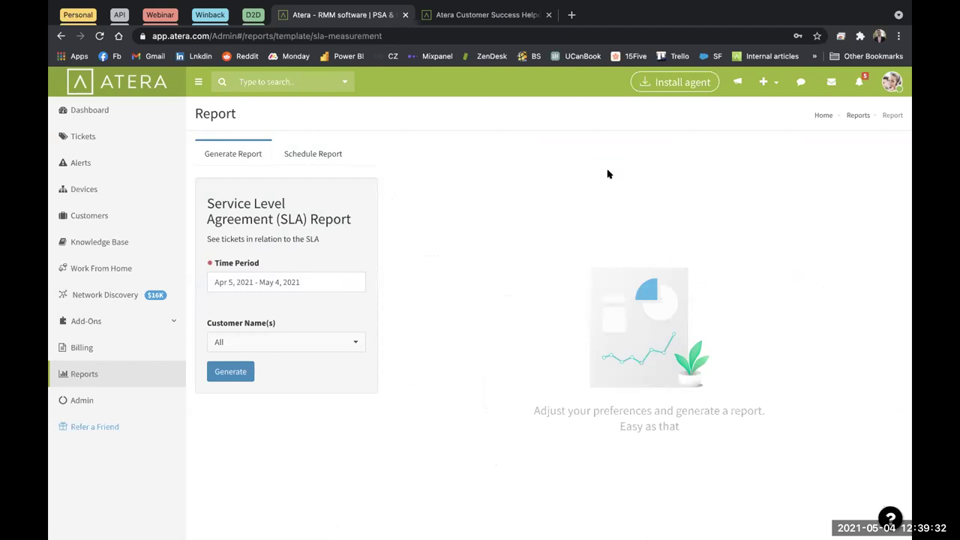
left_click(309, 284)
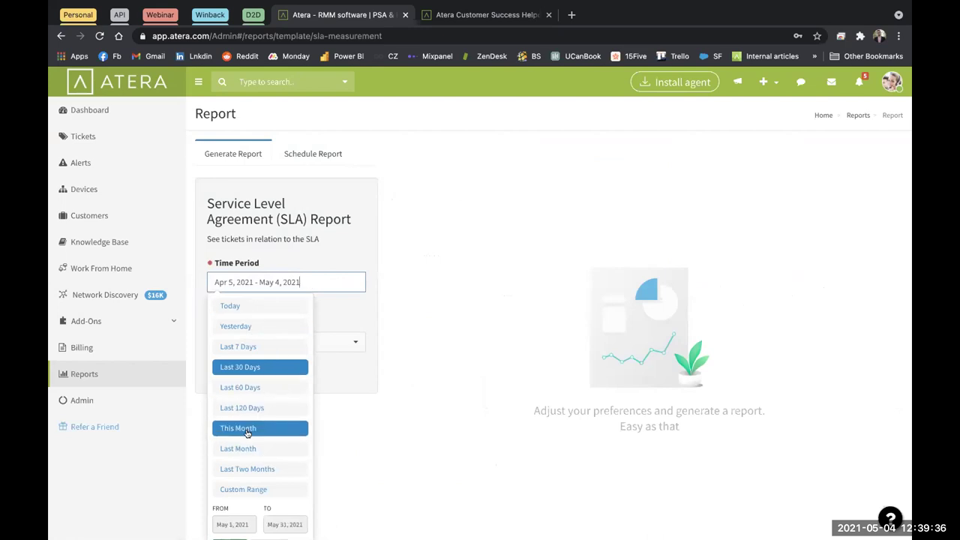
left_click(248, 468)
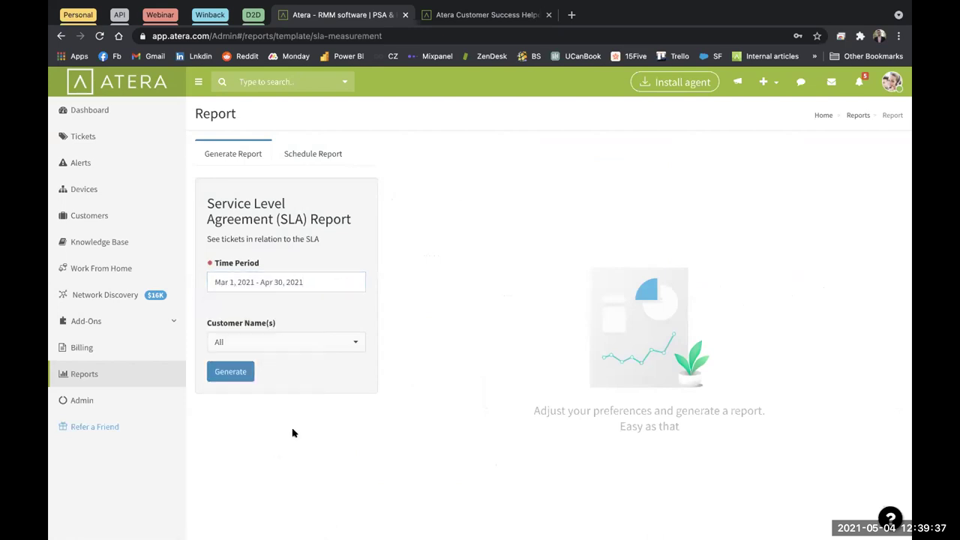
left_click(233, 373)
Examine the SLA report's ticket summary and its charts of exceeded first response and closed ticket times
scroll(491, 420, "down", 3)
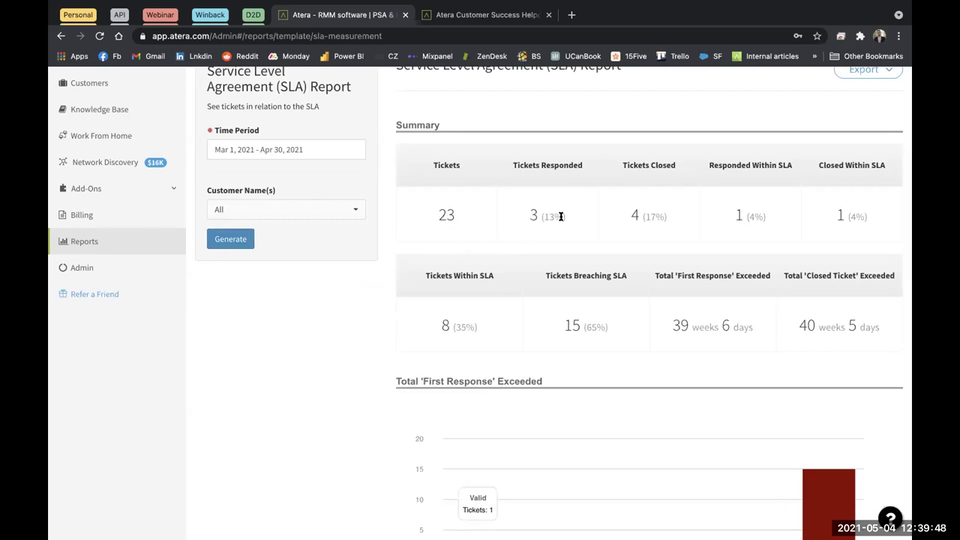
scroll(559, 221, "down", 1)
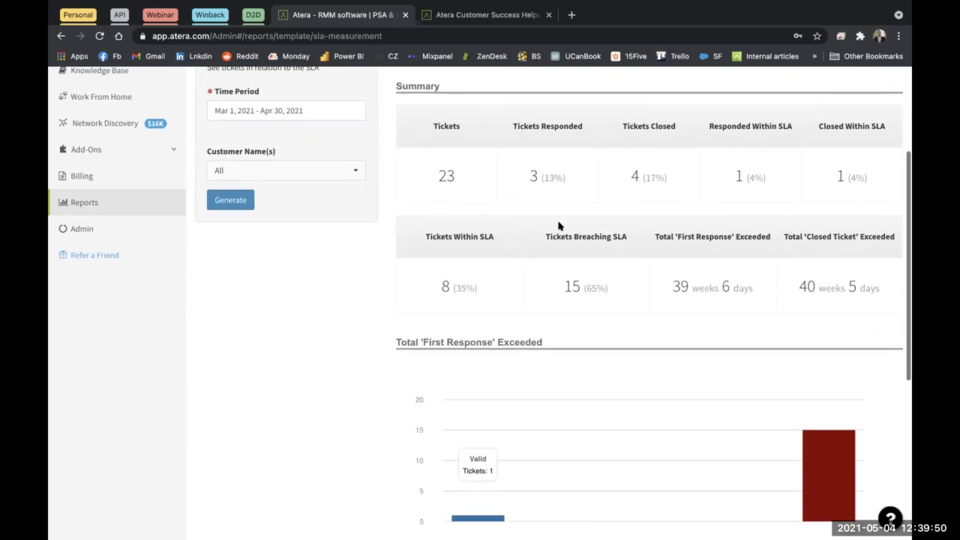
scroll(387, 255, "down", 1)
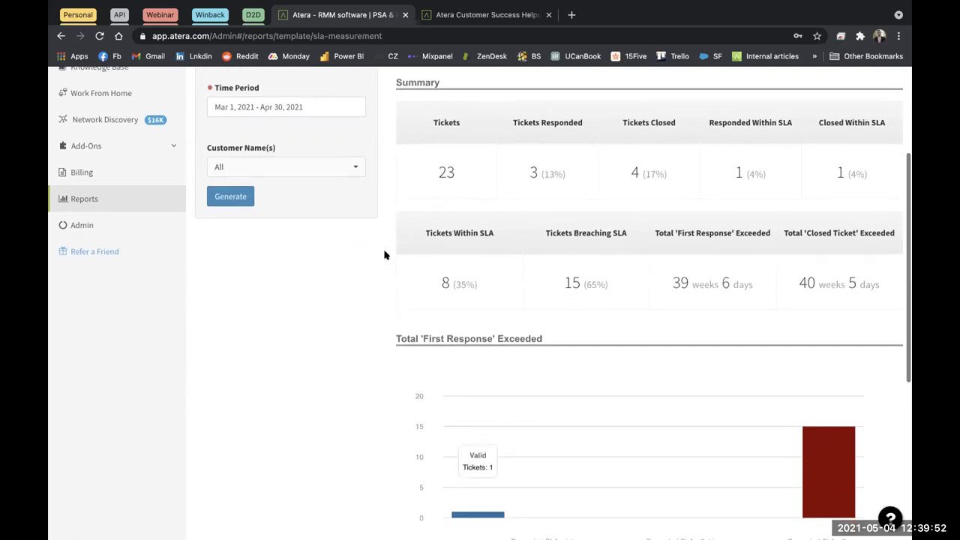
scroll(498, 363, "down", 1)
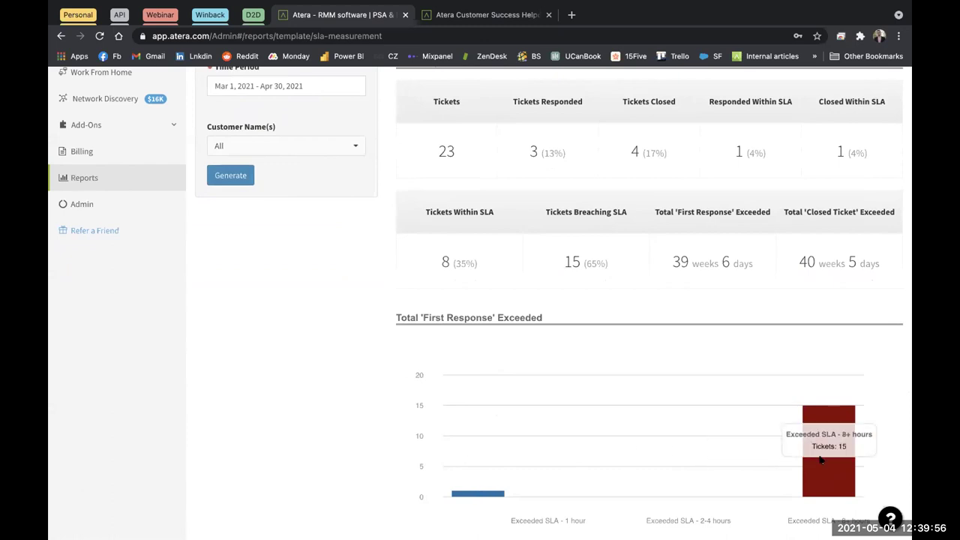
scroll(718, 475, "down", 3)
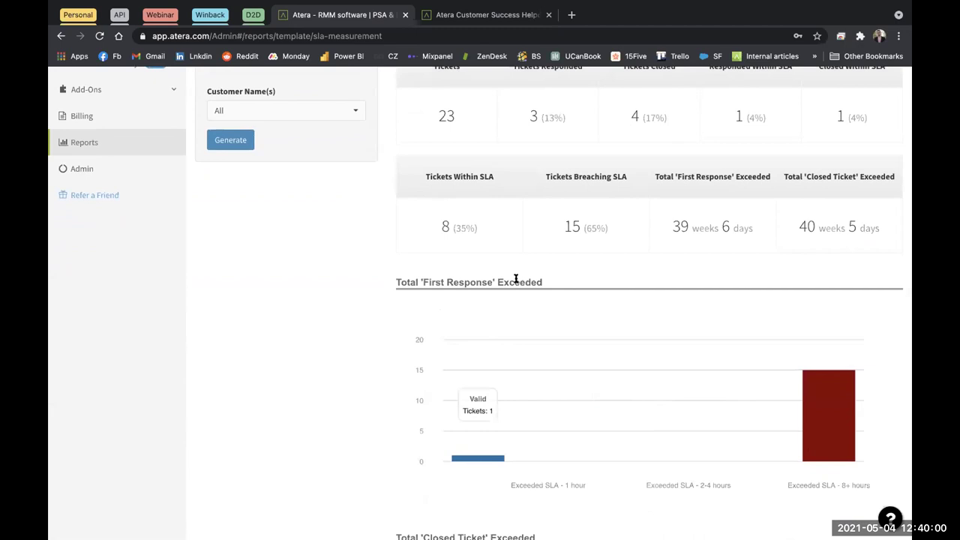
scroll(455, 282, "down", 2)
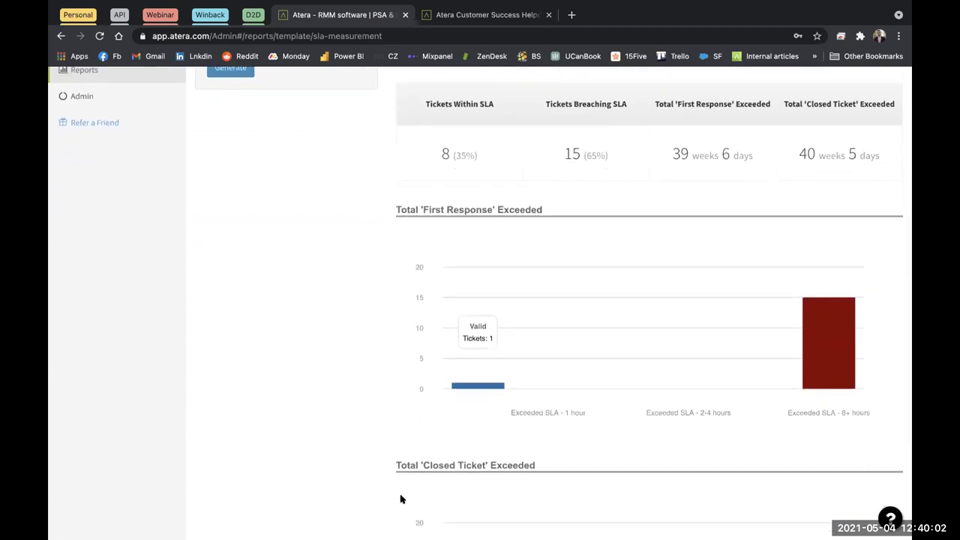
scroll(400, 498, "down", 6)
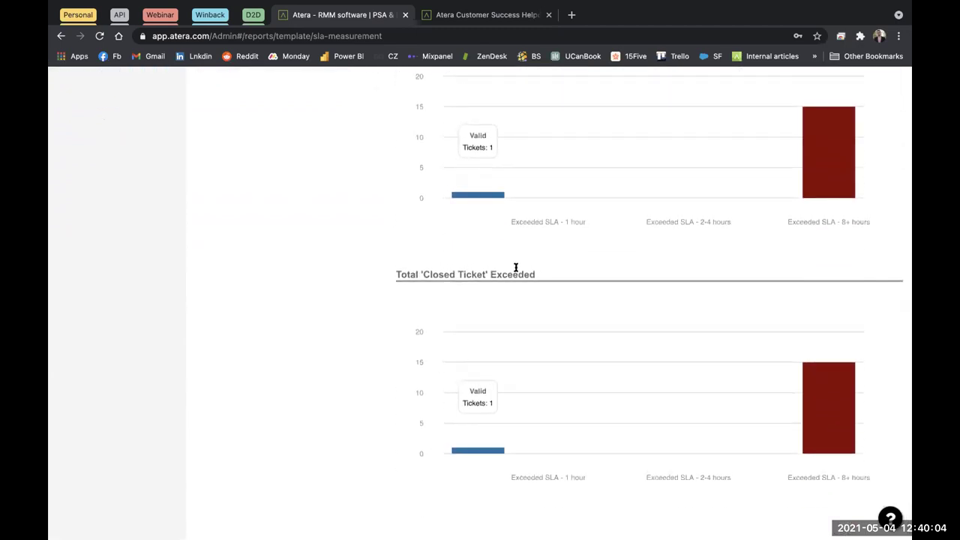
scroll(515, 273, "up", 6)
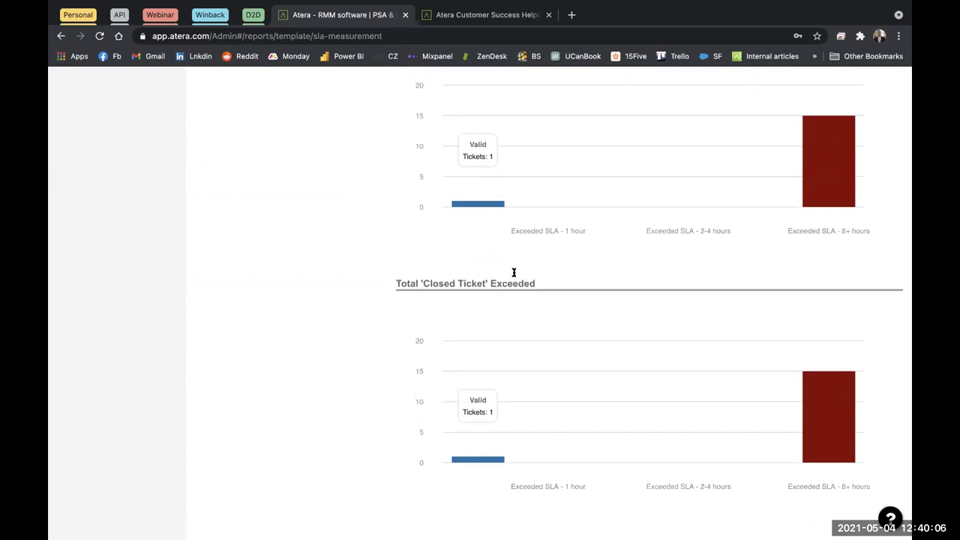
scroll(336, 270, "up", 5)
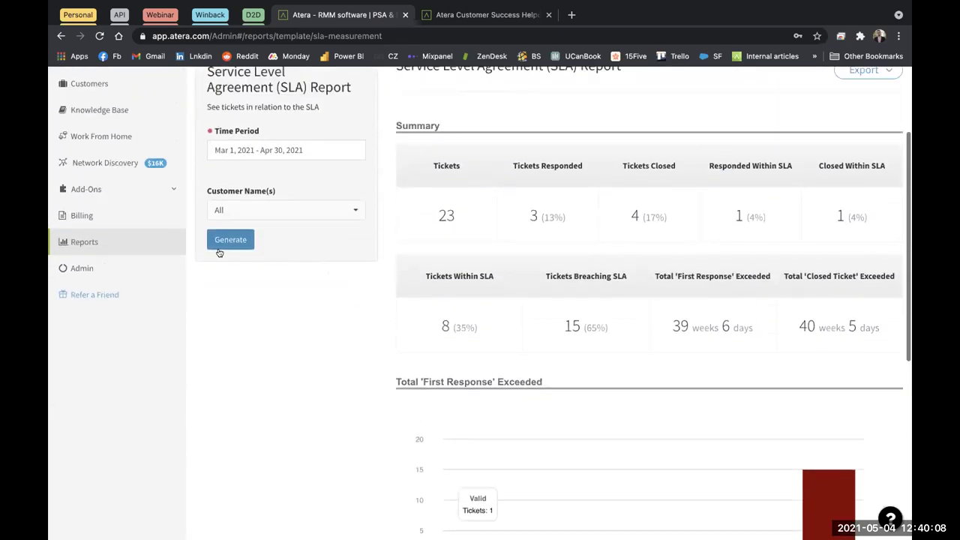
Open the Timesheet report, filter it by Ticket Resolved Date, and set its time period to the last two months
left_click(77, 366)
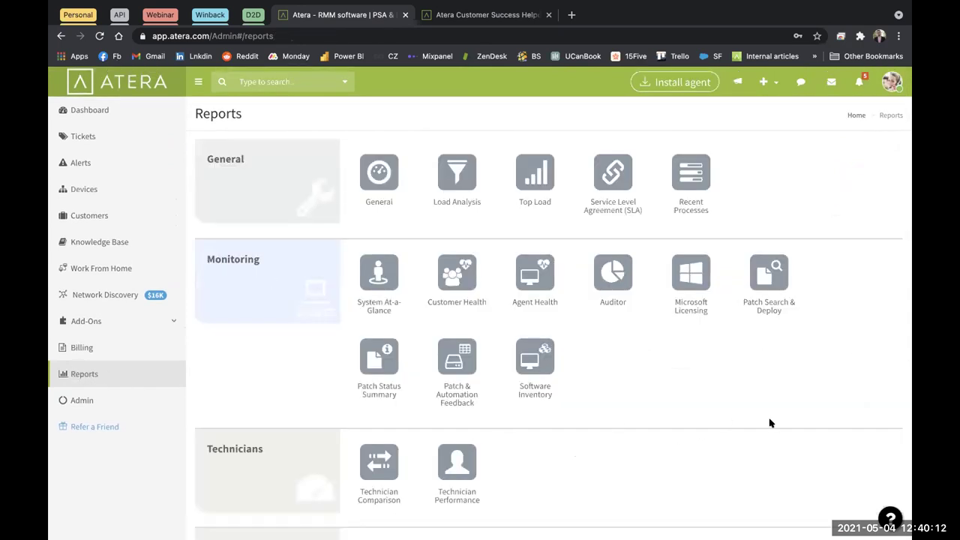
scroll(769, 423, "down", 3)
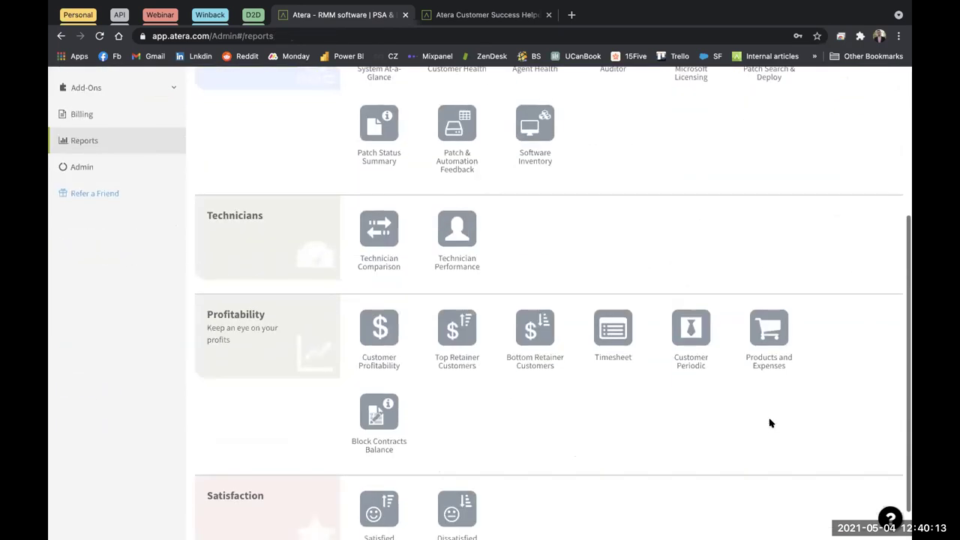
left_click(613, 328)
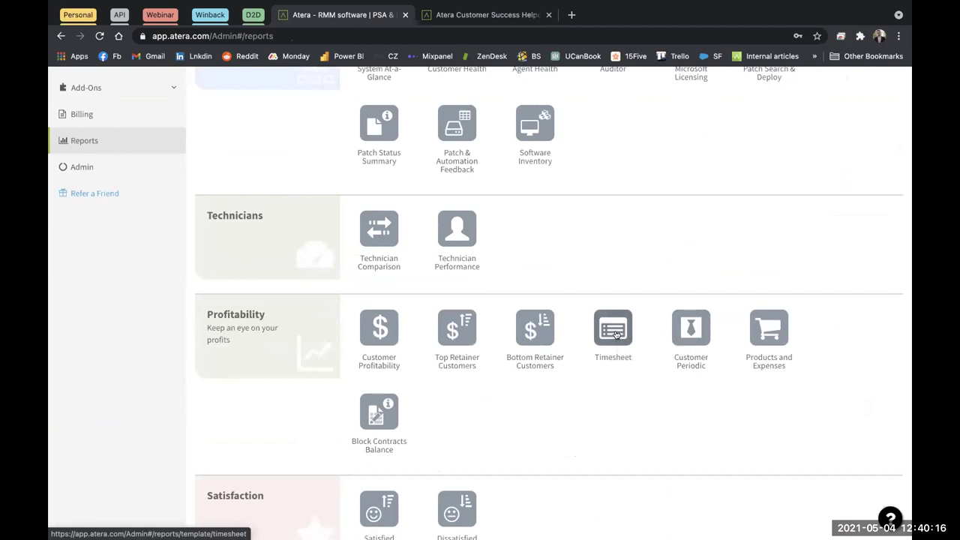
scroll(343, 295, "down", 2)
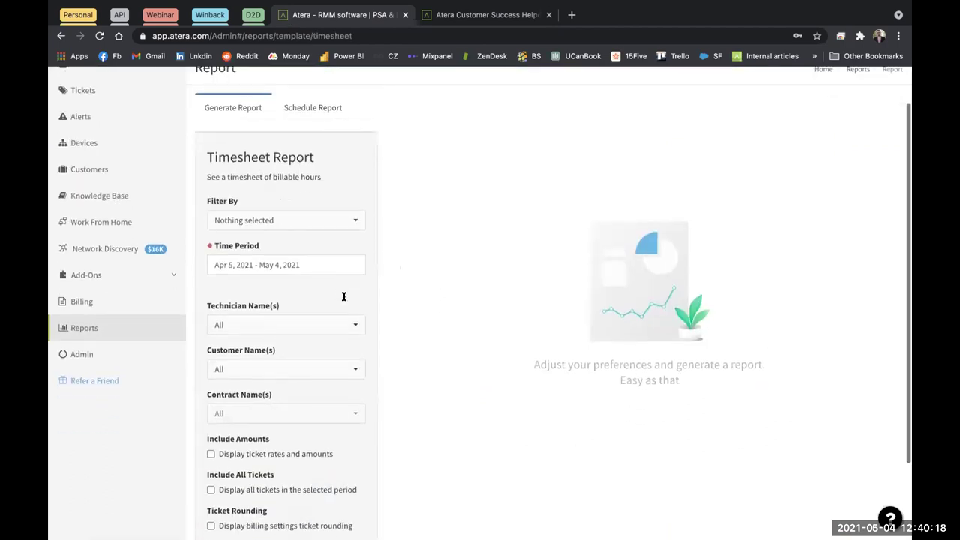
left_click(300, 174)
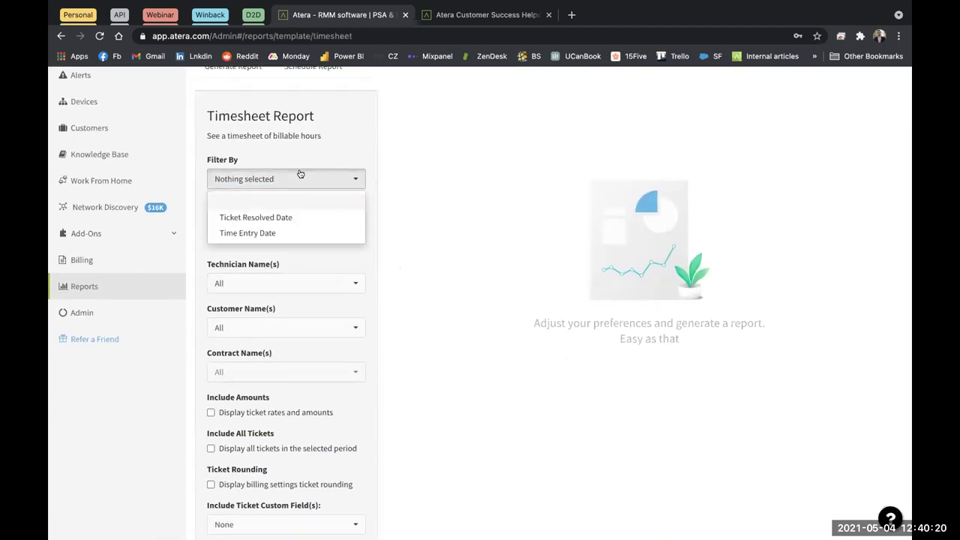
left_click(292, 218)
left_click(291, 222)
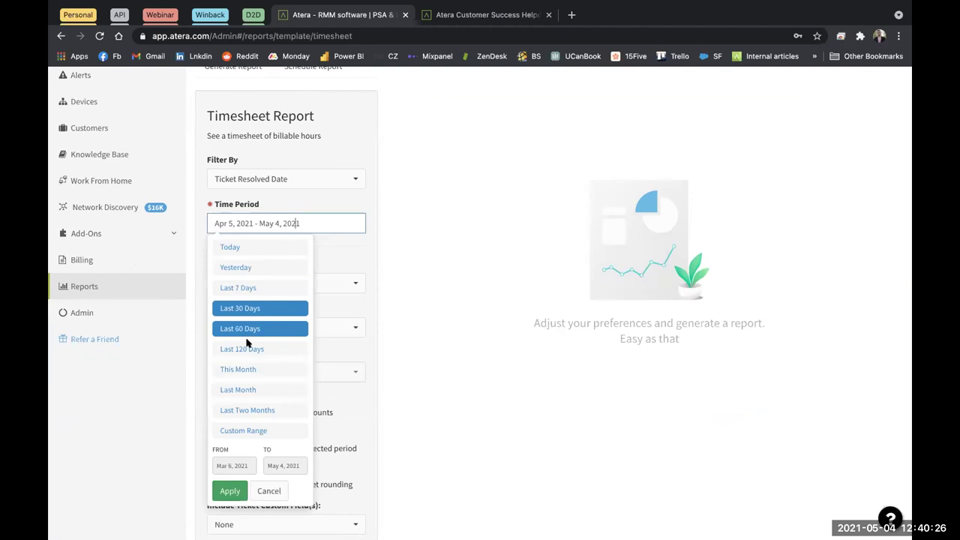
left_click(255, 410)
Include ticket rates and amounts, all tickets in the period, and billing settings ticket rounding, and generate the Timesheet report
scroll(332, 324, "down", 2)
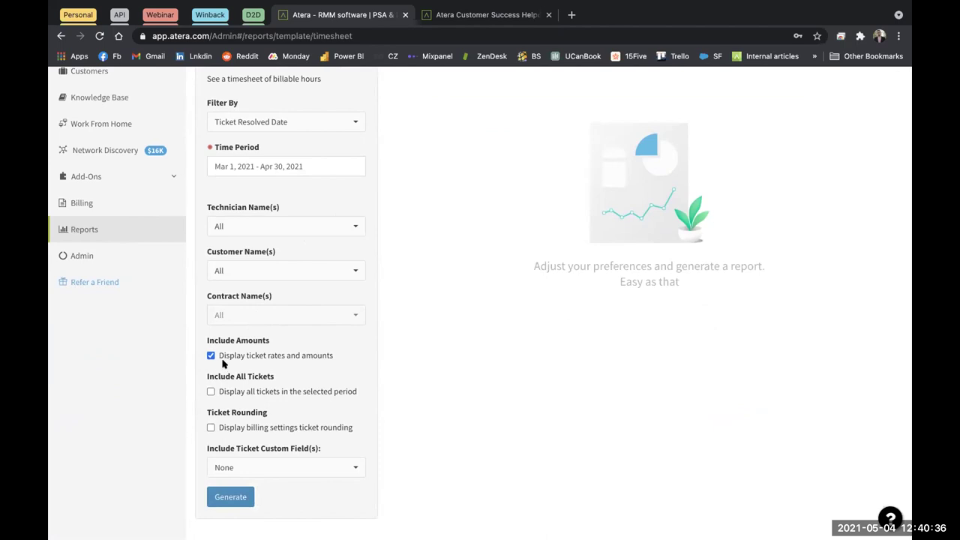
left_click(210, 390)
left_click(231, 497)
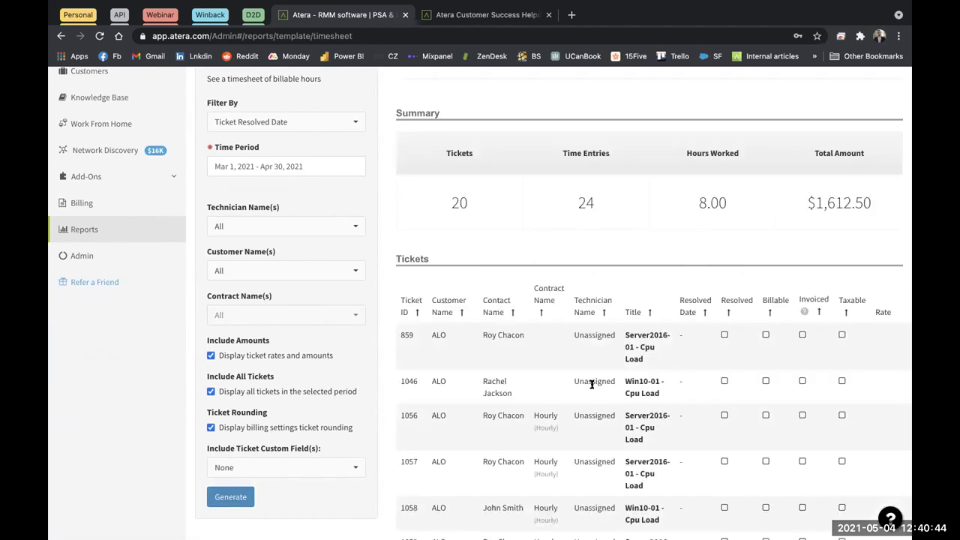
Review the Timesheet report's summary and the ticket list with its resolved, billable, invoiced, taxable and rate columns
scroll(592, 384, "up", 2)
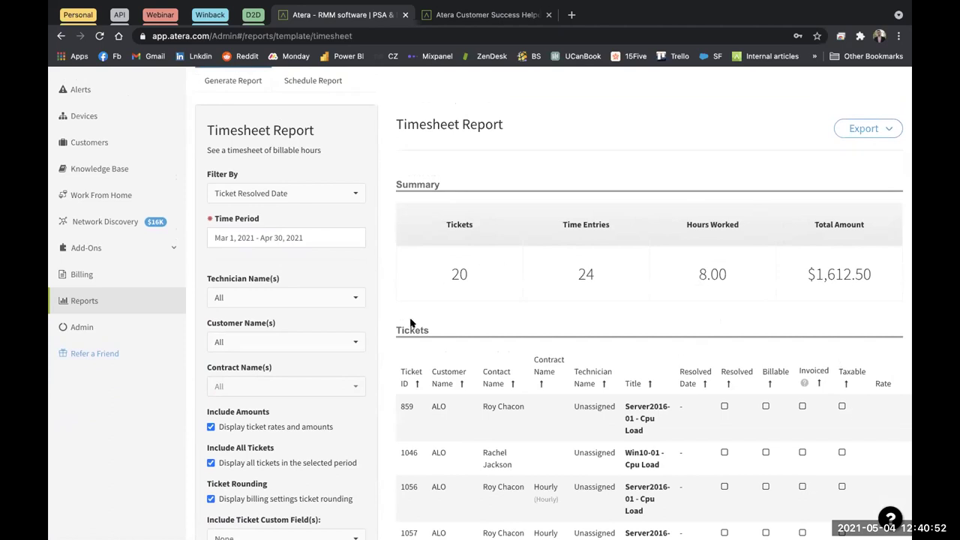
scroll(689, 401, "down", 3)
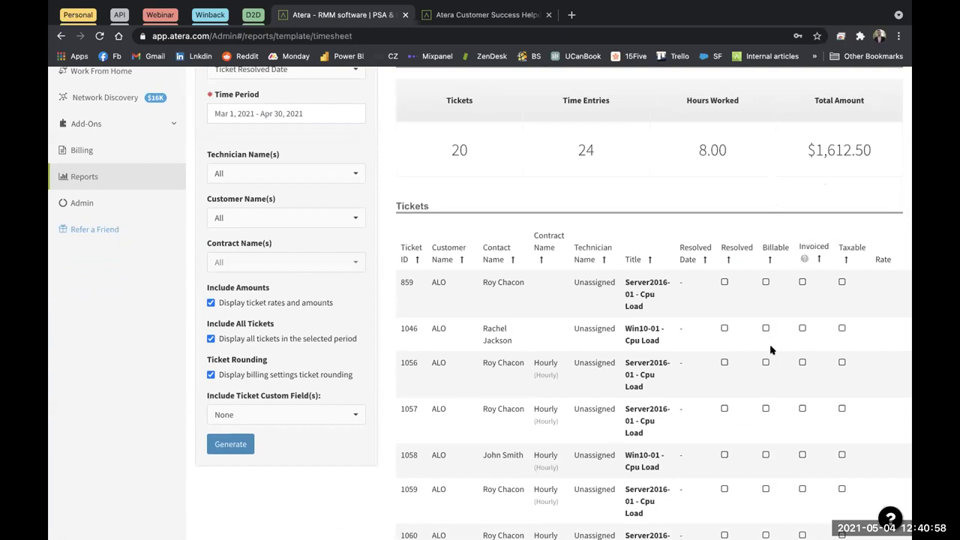
scroll(765, 358, "down", 7)
scroll(781, 381, "down", 2)
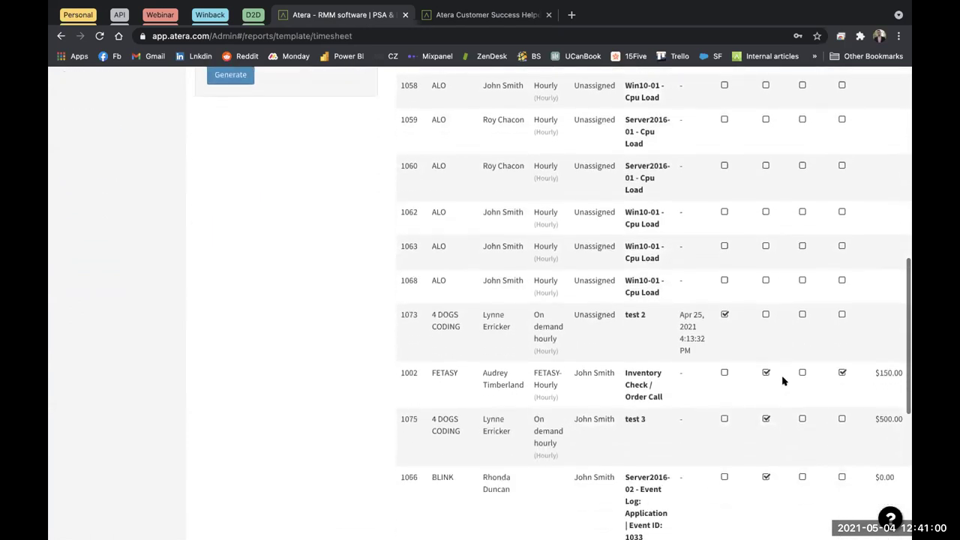
scroll(784, 381, "down", 4)
scroll(789, 388, "down", 5)
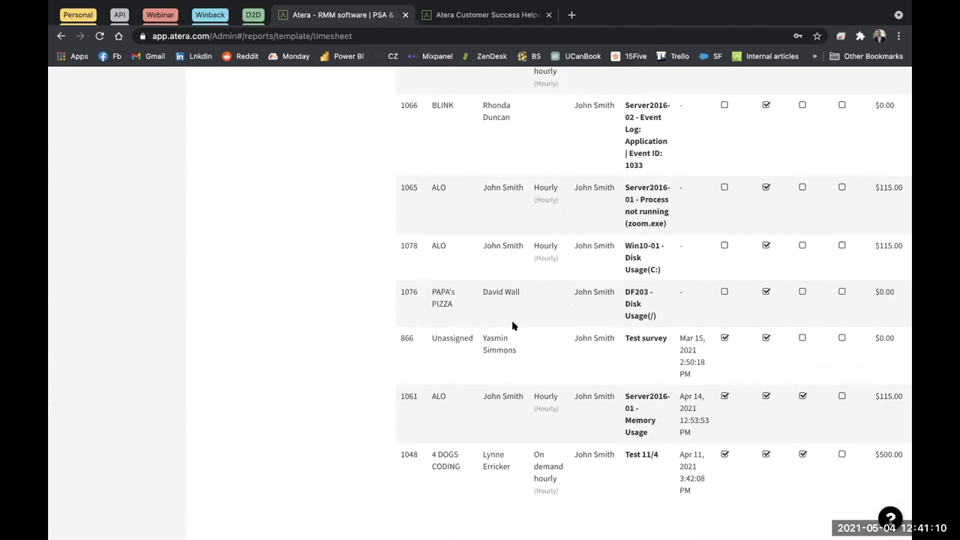
scroll(455, 275, "up", 5)
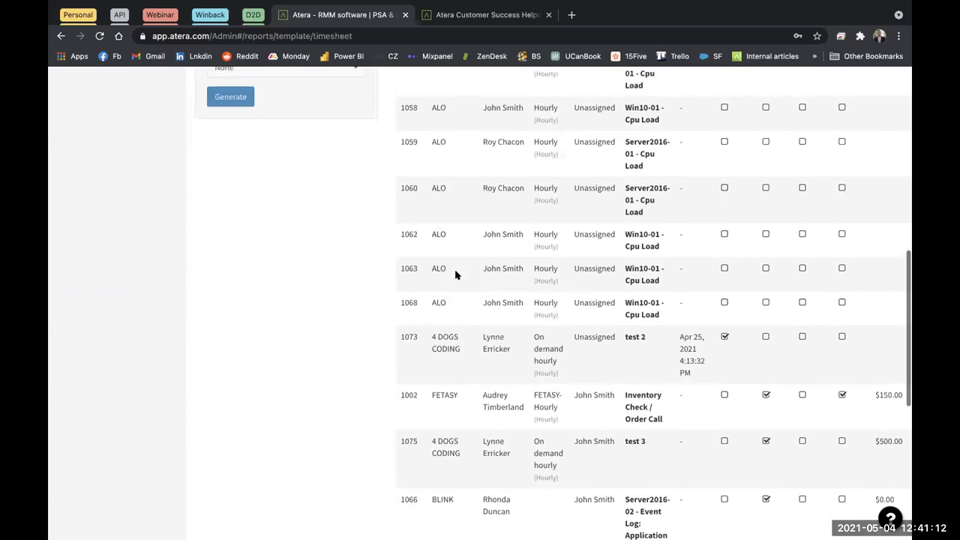
scroll(454, 274, "up", 3)
scroll(455, 276, "up", 5)
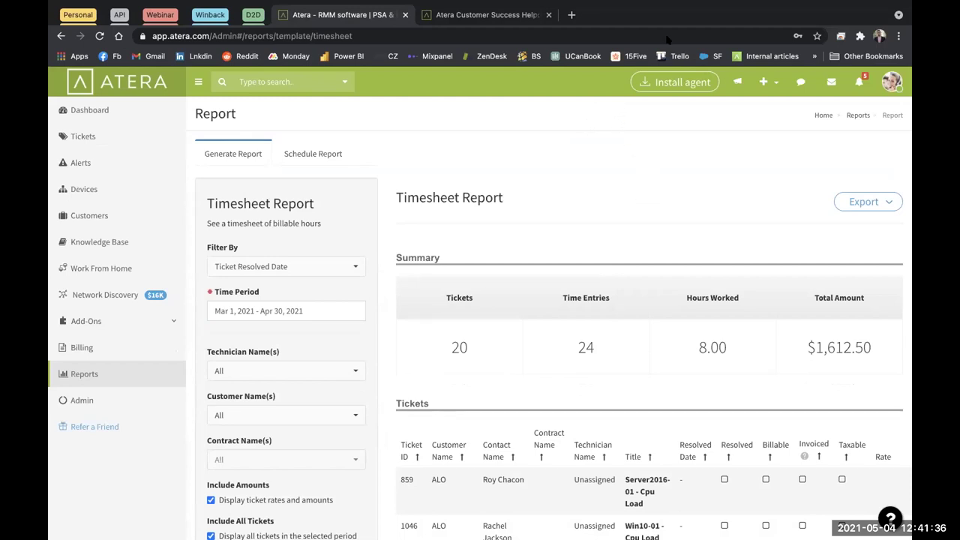
right_click(515, 132)
left_click(484, 143)
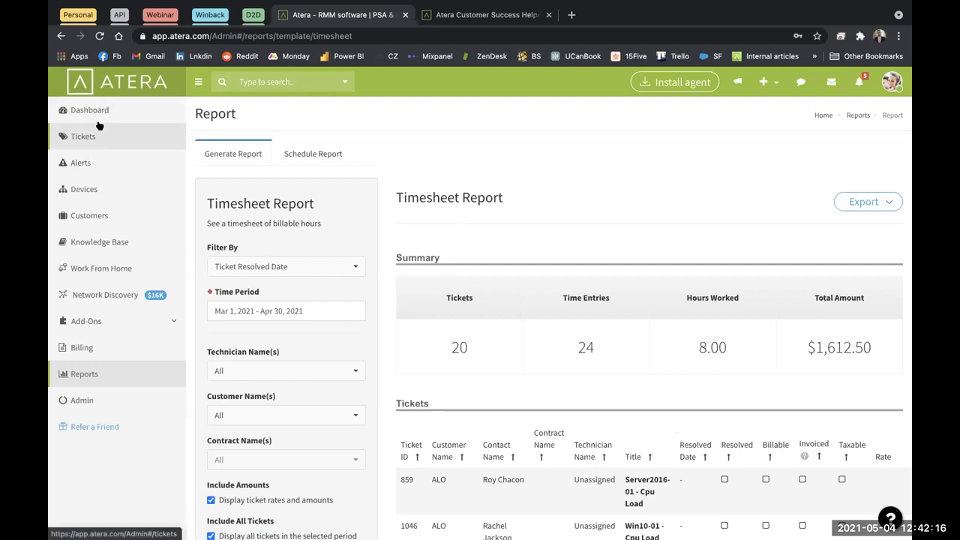
Check the Customer Portal's ticket list, return to Atera, and open the Customer Portal settings in the Admin area
left_click(503, 15)
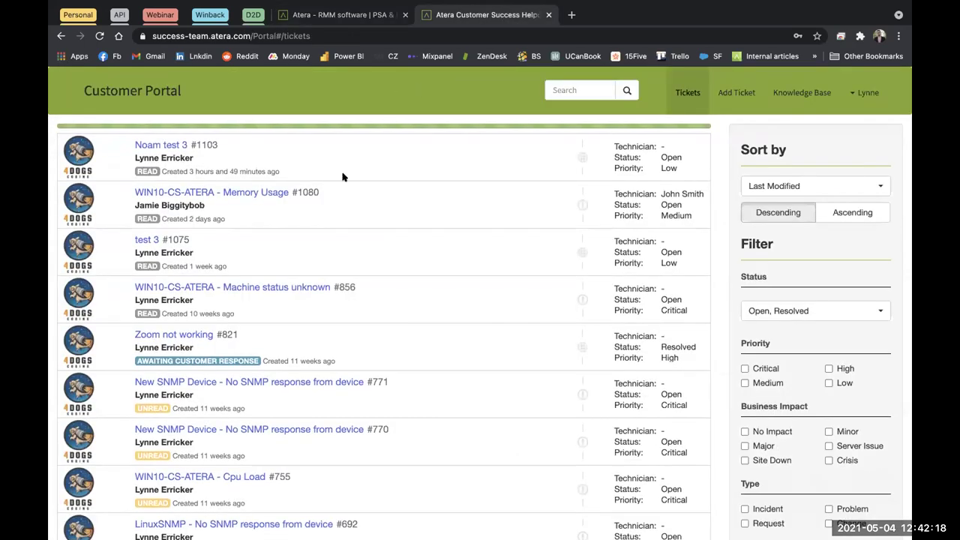
left_click(337, 15)
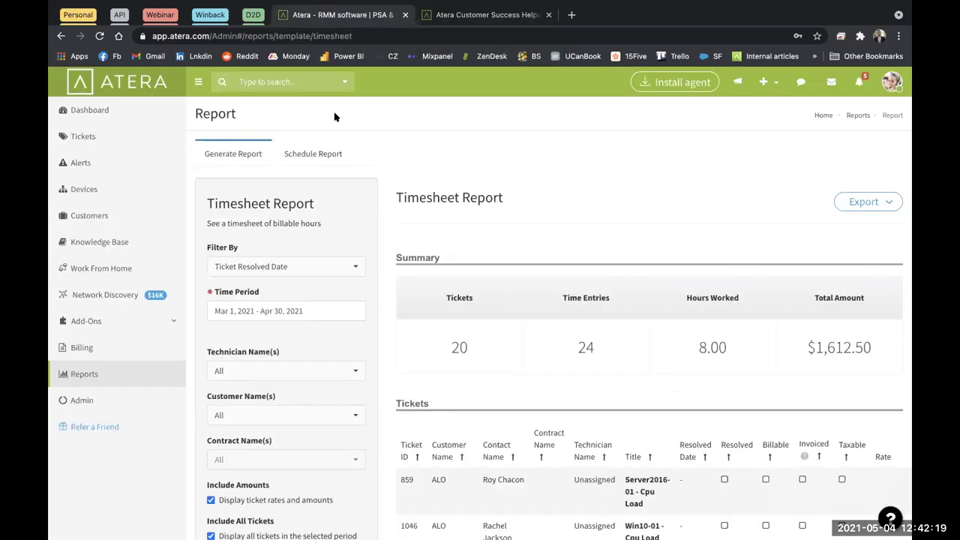
left_click(93, 399)
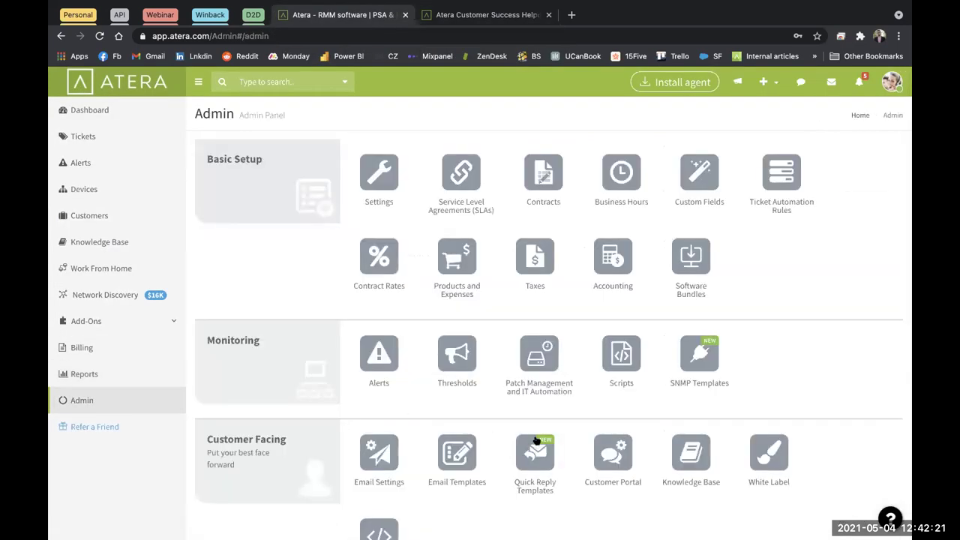
left_click(609, 450)
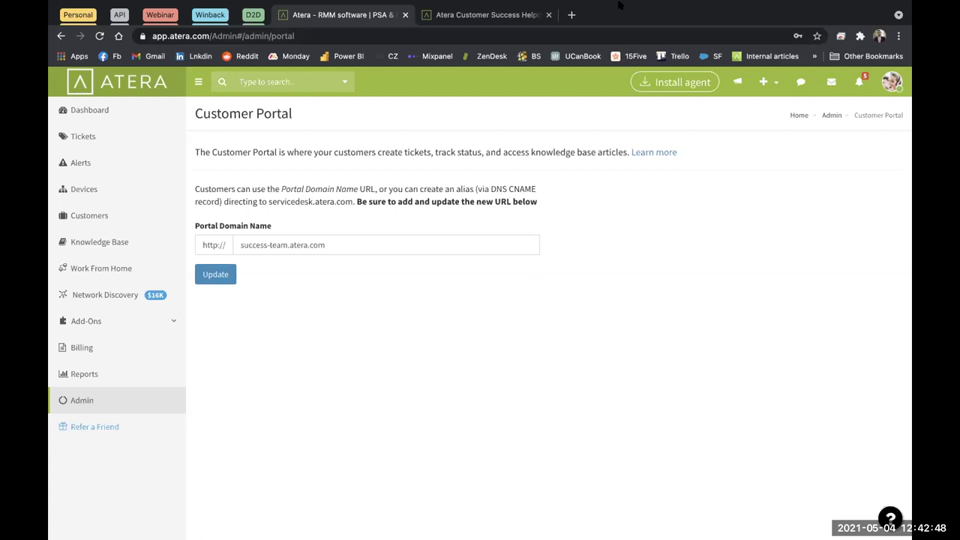
mouse_move(611, 4)
mouse_move(403, 5)
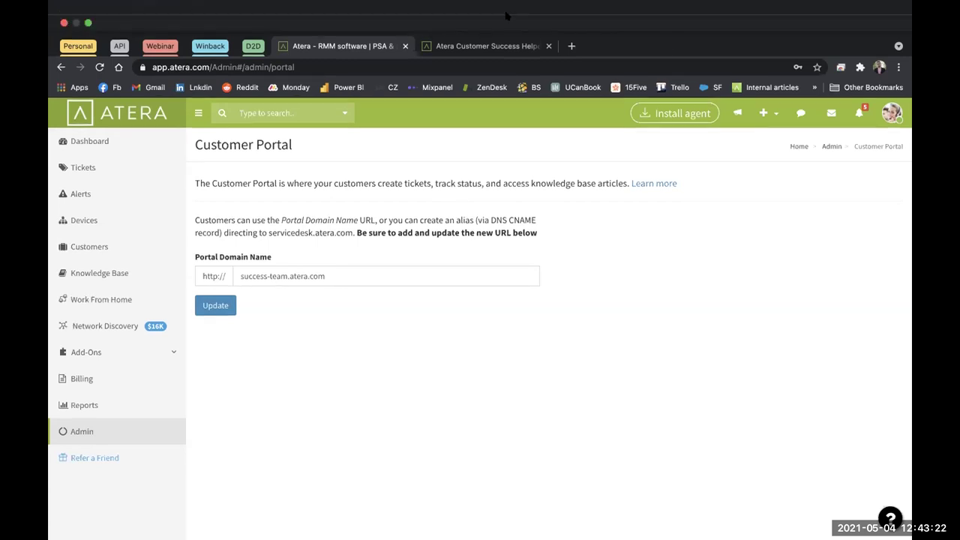